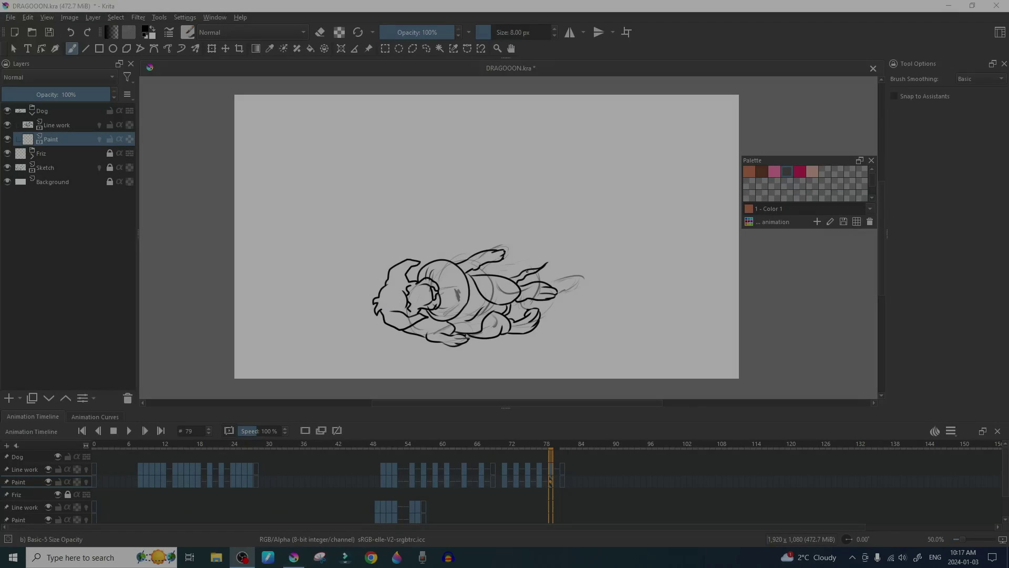
- Recentre the view on the dog drawing and step the playhead back to frame 0
scroll(528, 270, "up", 3)
scroll(528, 305, "down", 3)
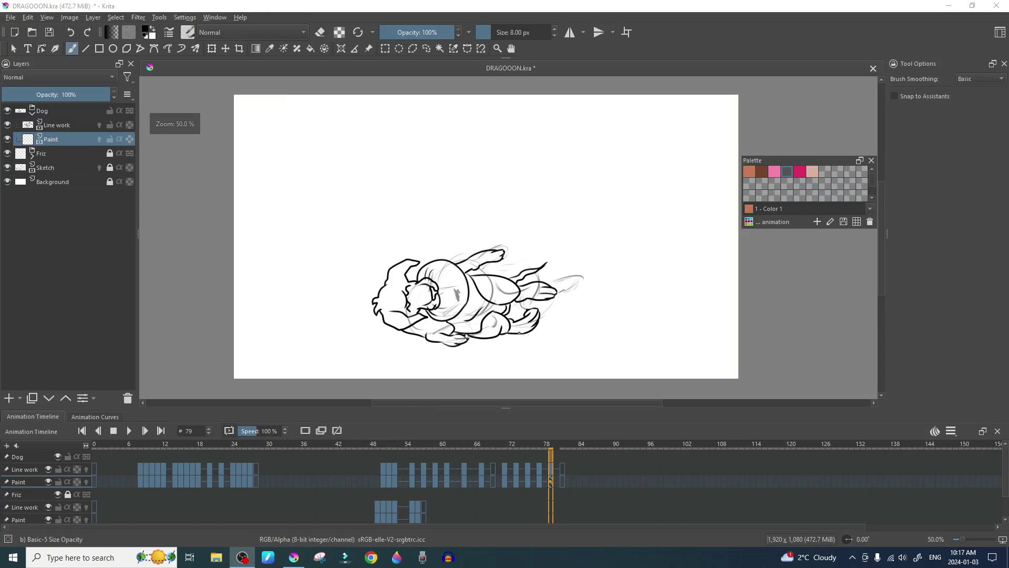
left_click_drag(519, 333, 526, 334)
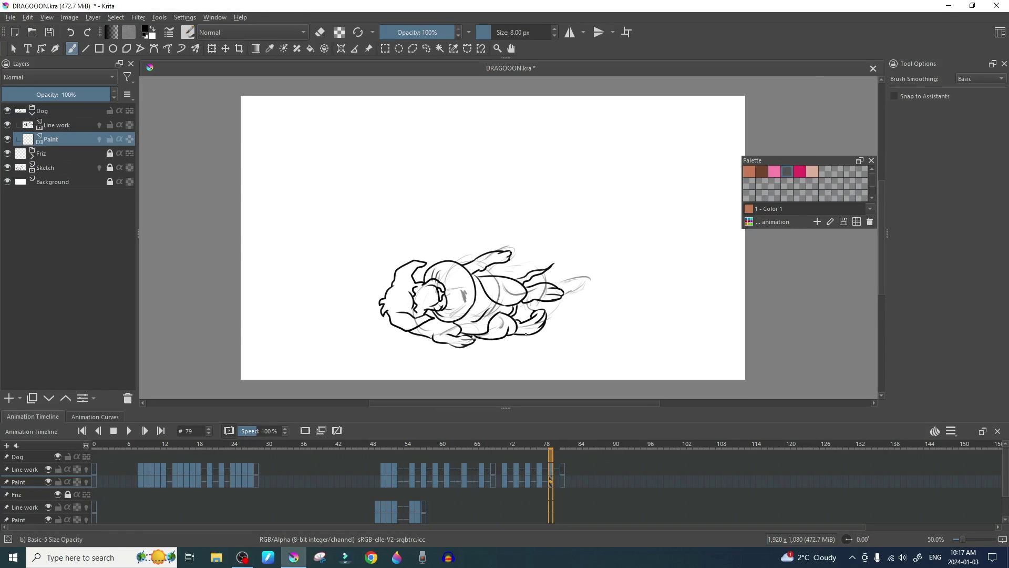
scroll(526, 334, "up", 1)
scroll(515, 335, "down", 1)
scroll(501, 336, "up", 1)
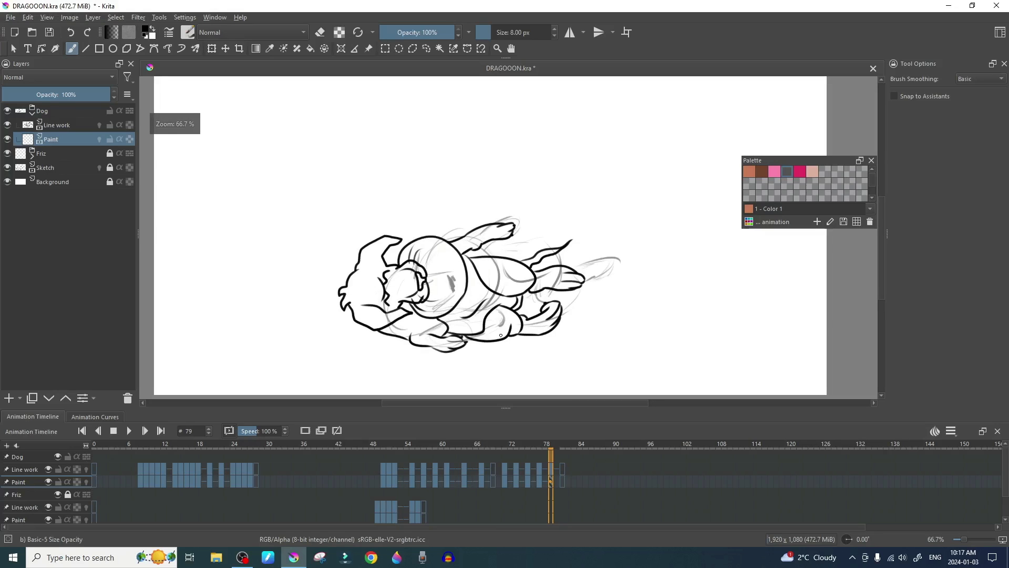
scroll(501, 336, "down", 1)
left_click_drag(501, 335, 496, 332)
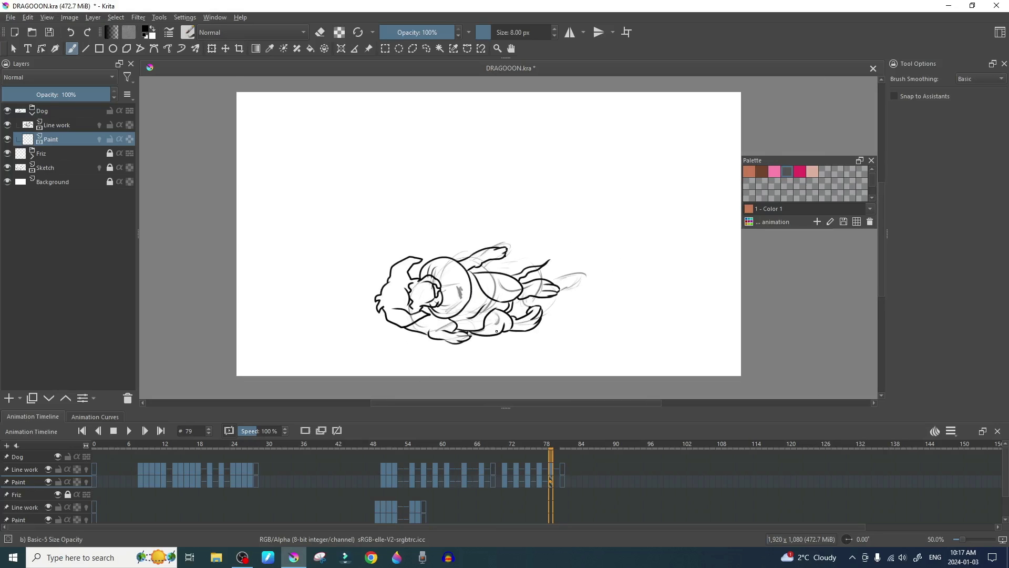
key("Left")
key("Left")
key("Left")
key("Left")
key("Left")
key("Left")
key("Left")
key("Left")
key("Left")
key("Left")
key("Left")
key("Left")
key("Left")
key("Left")
key("Left")
key("Left")
key("Left")
key("Left")
key("Left")
key("Left")
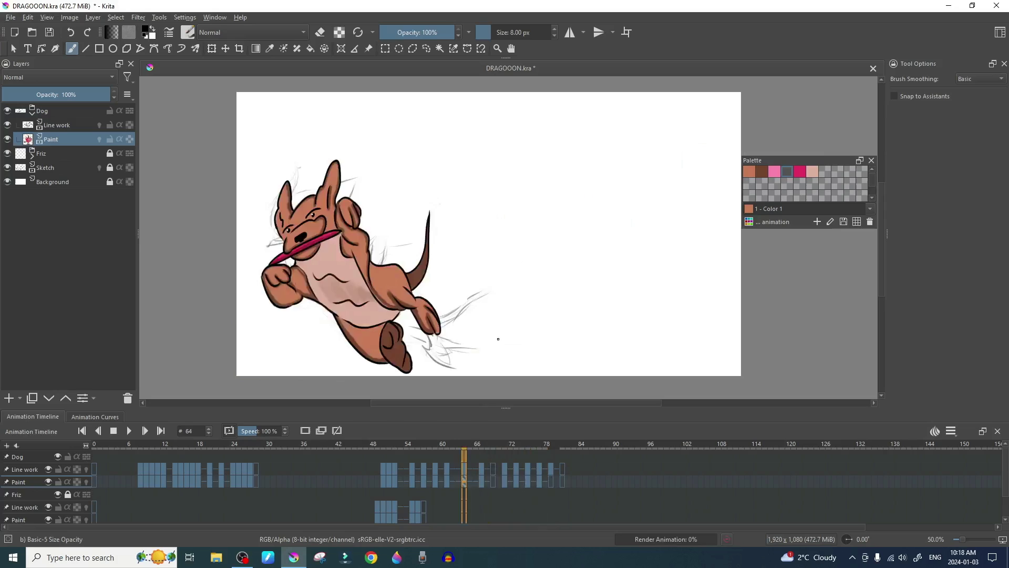
key("Left")
key("Left")
key("Left")
key("Left")
key("Left")
key("Left")
key("Left")
key("Left")
key("Left")
key("Left")
key("Left")
key("Left")
key("Left")
key("Left")
key("Left")
key("Left")
key("Left")
key("Left")
key("Left")
key("Left")
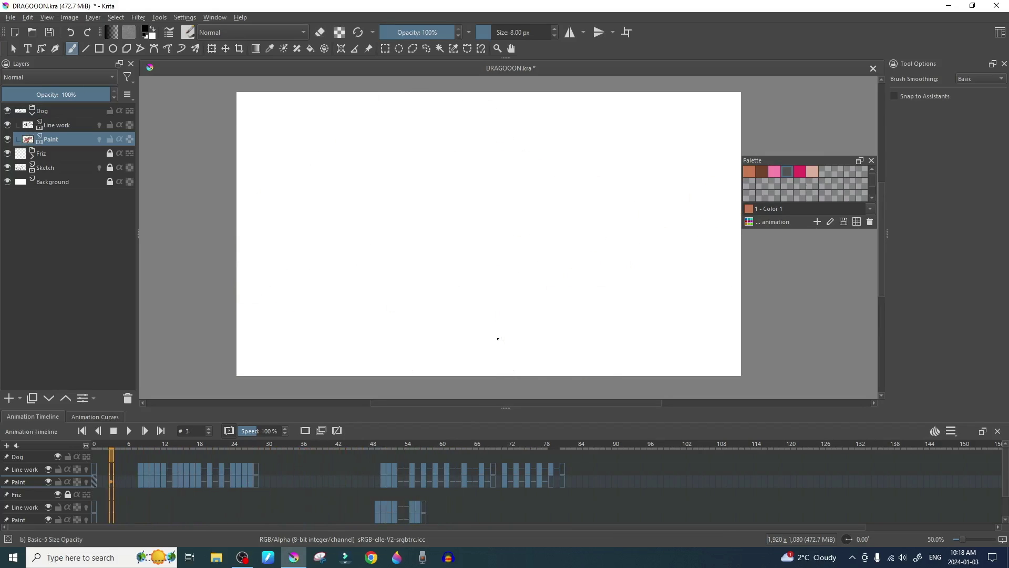
key("Right")
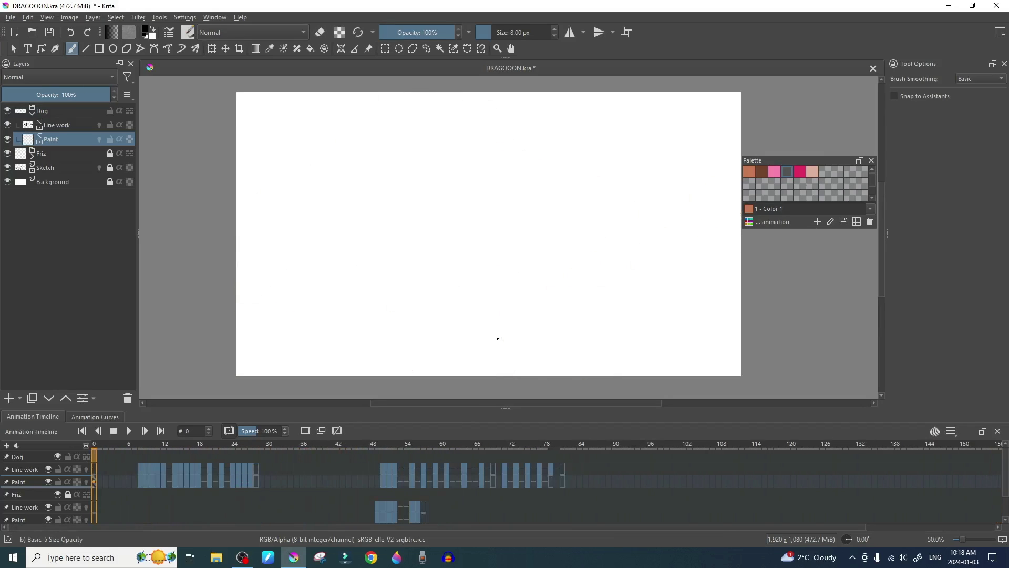
- Play the dog walk animation, then stop playback to reset to frame 0
left_click(131, 434)
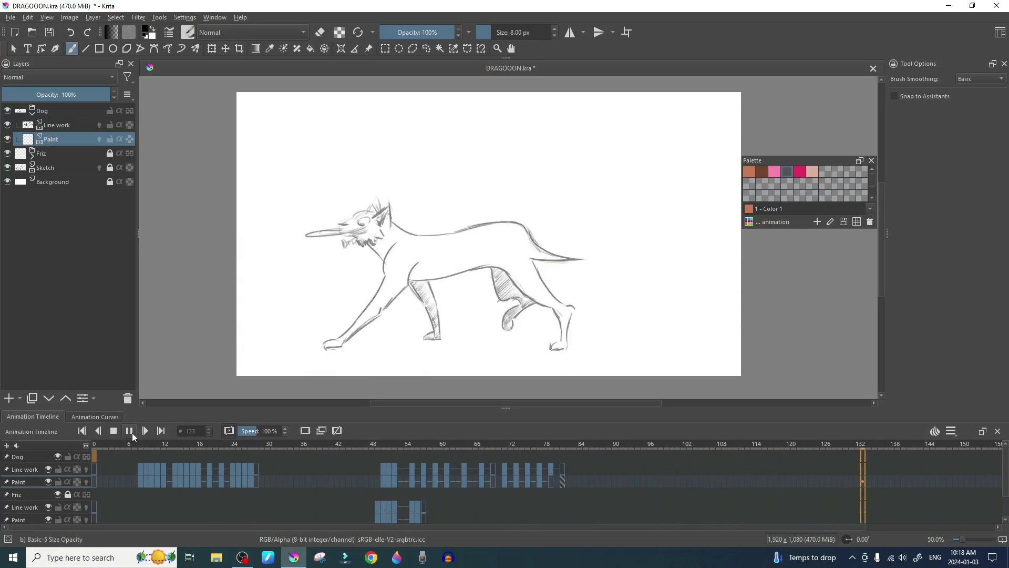
left_click(119, 436)
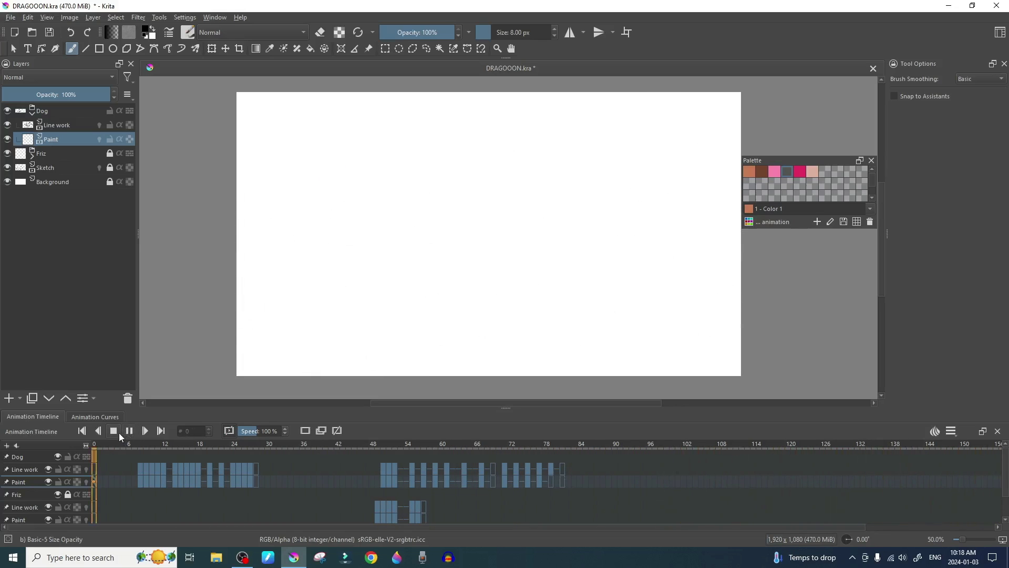
left_click(551, 459)
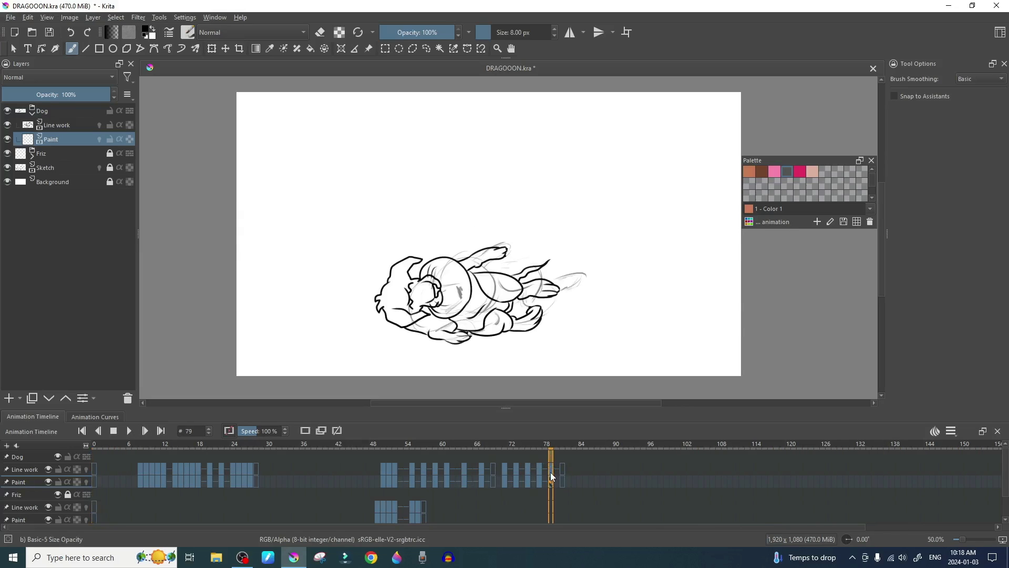
scroll(438, 276, "up", 1)
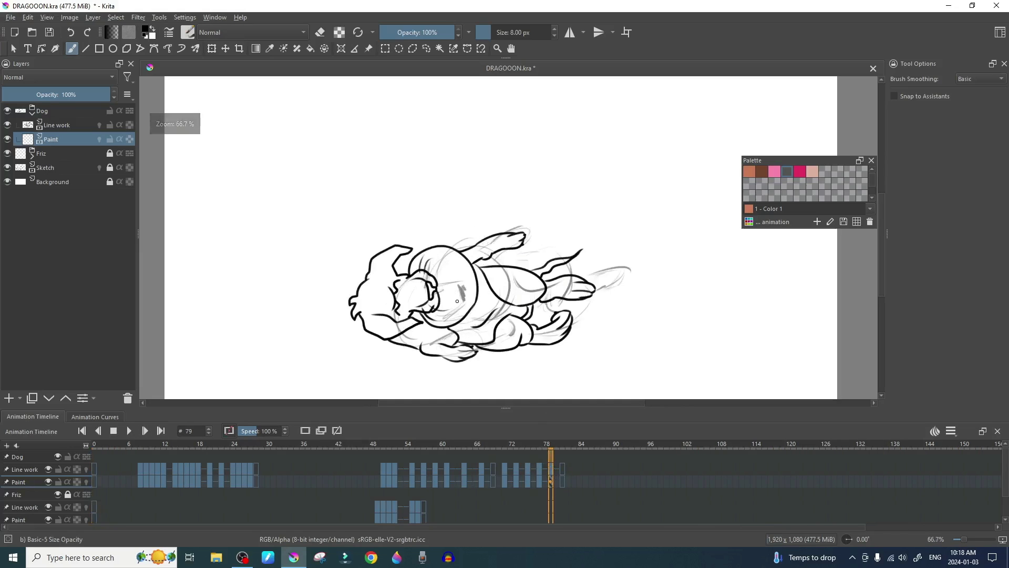
left_click(540, 460)
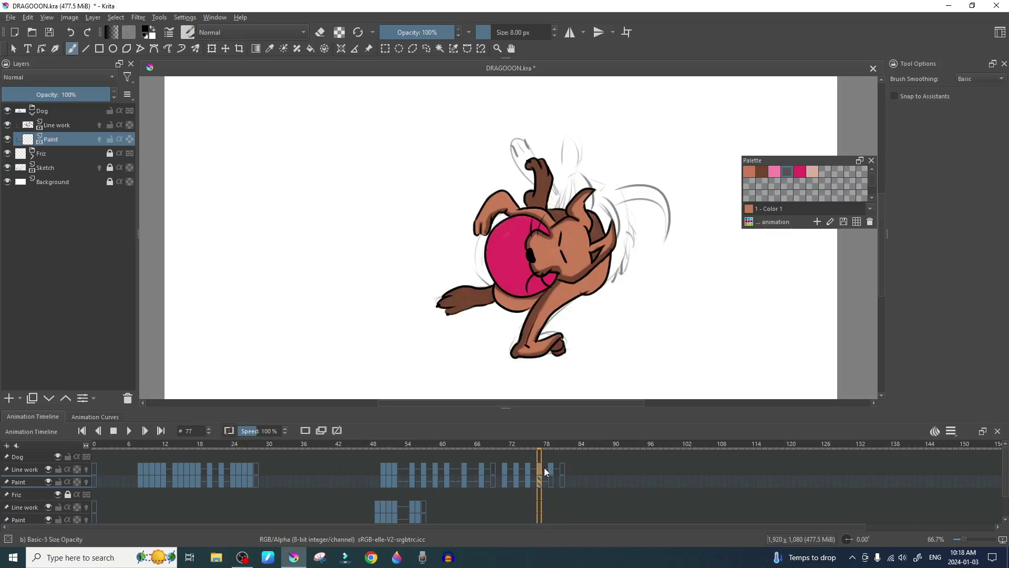
left_click(551, 472)
scroll(479, 353, "down", 1)
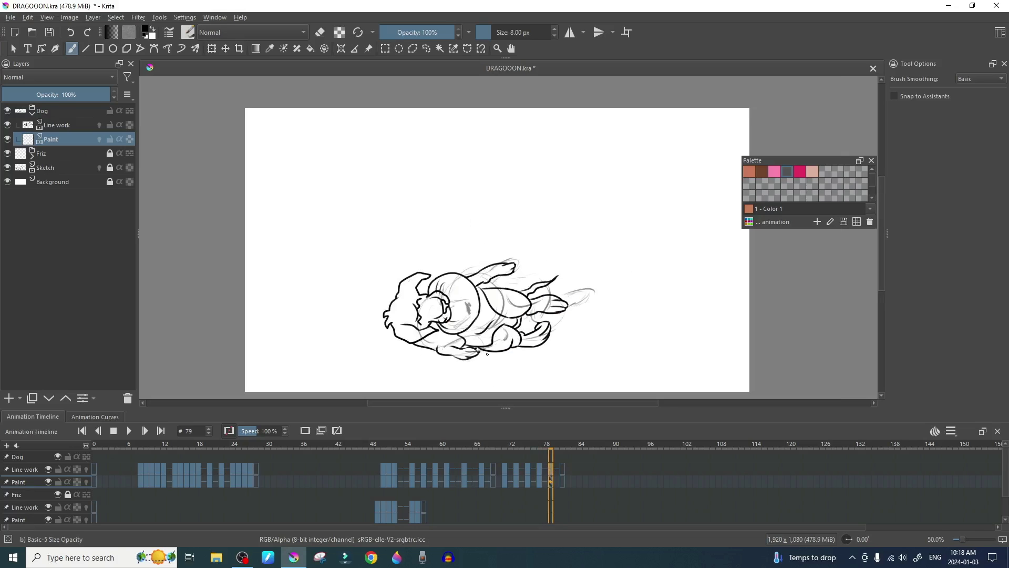
scroll(487, 353, "up", 1)
scroll(488, 354, "down", 1)
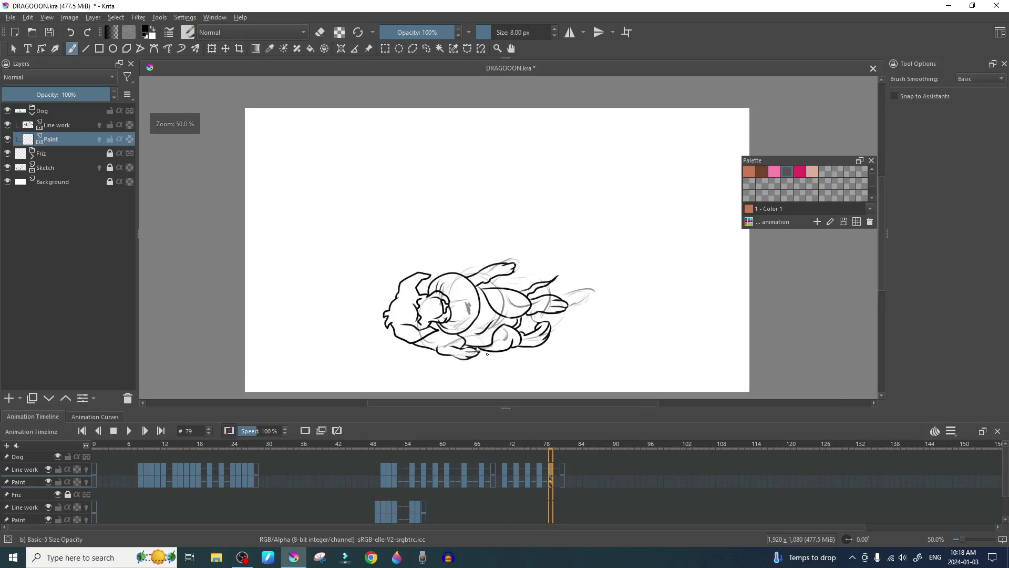
scroll(487, 355, "up", 1)
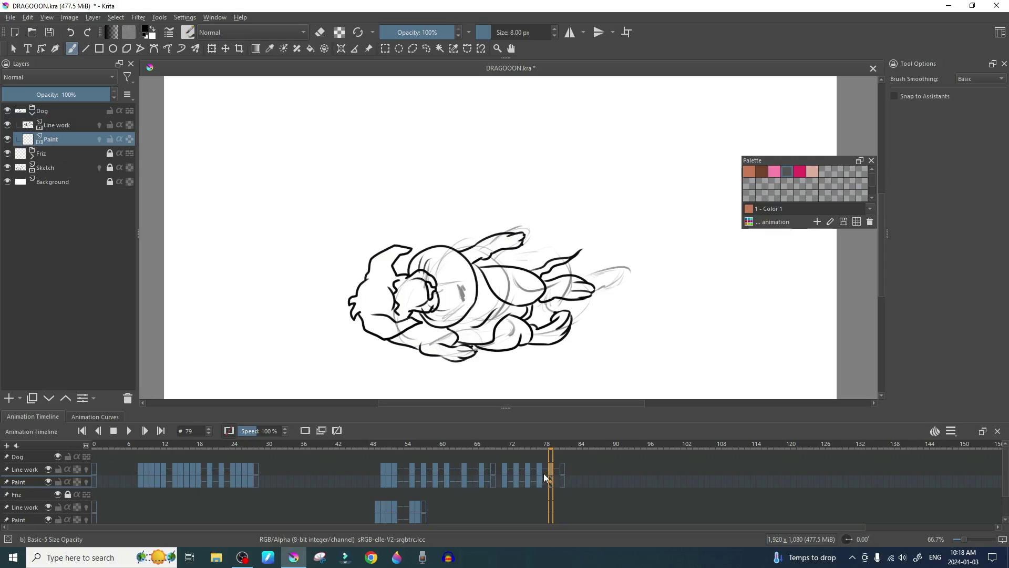
scroll(494, 311, "down", 1)
scroll(495, 310, "up", 1)
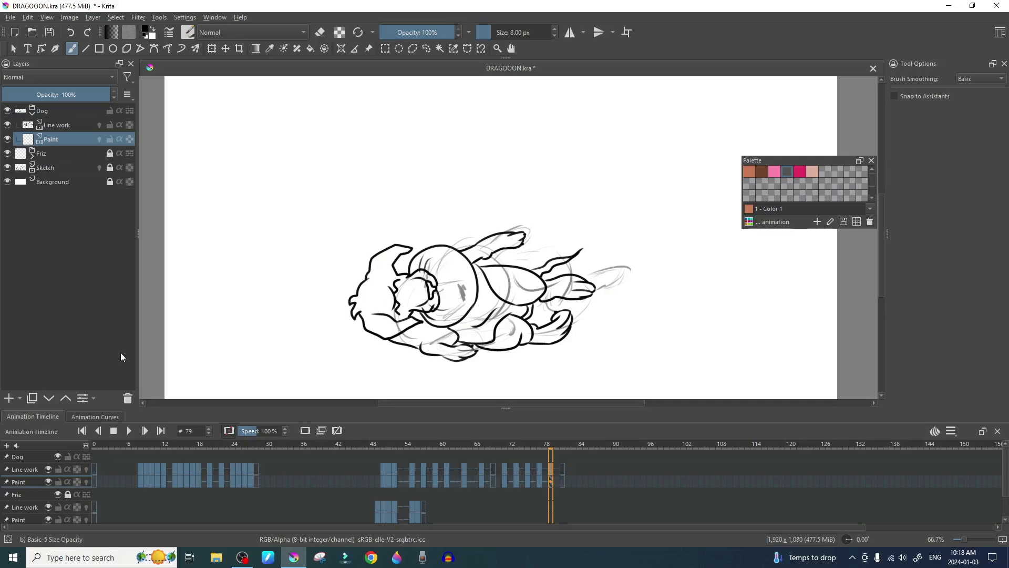
- Switch between the Line work and Paint layers and expand the Dog group
left_click(59, 126)
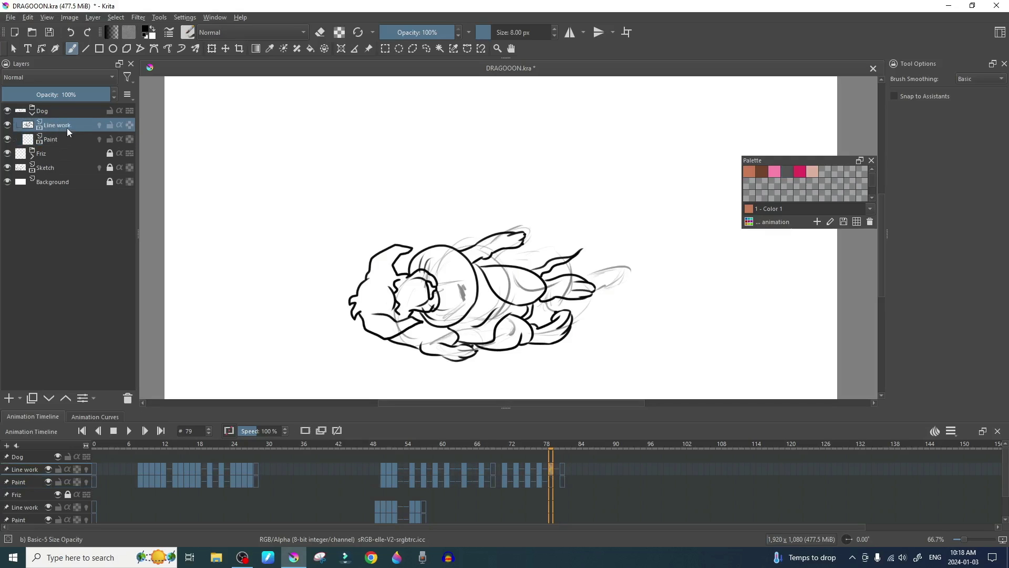
left_click(56, 138)
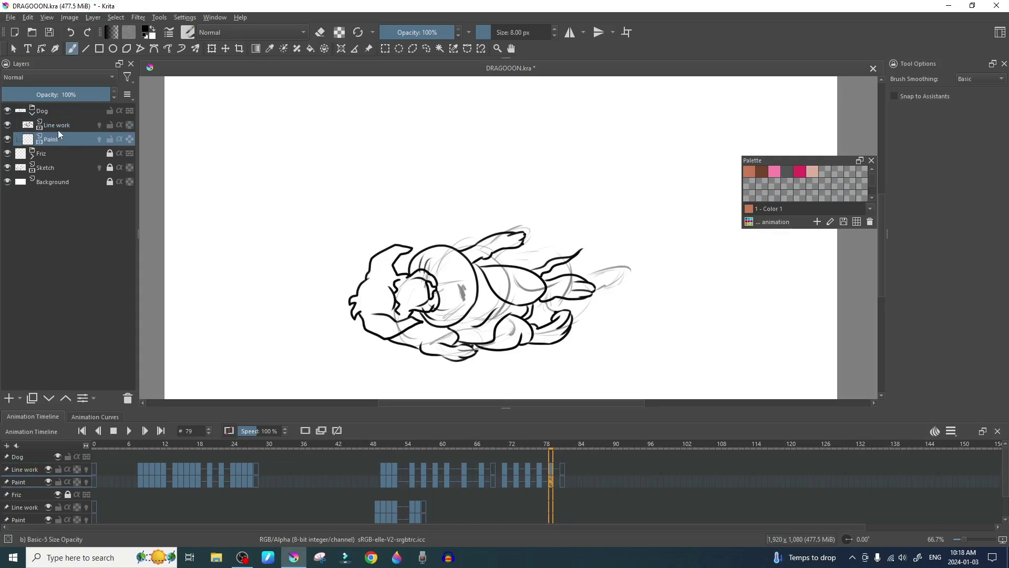
left_click(50, 126)
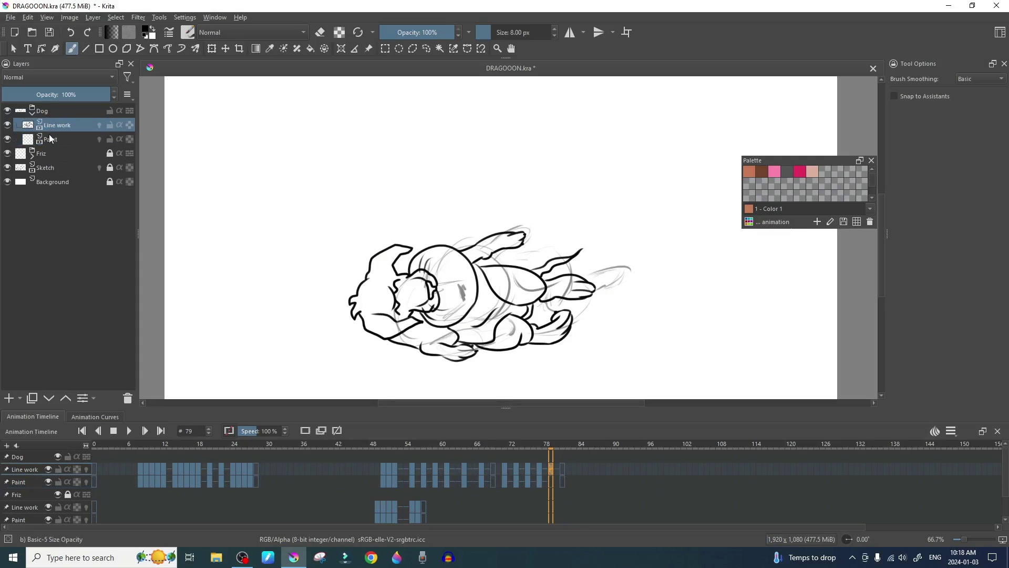
left_click(33, 114)
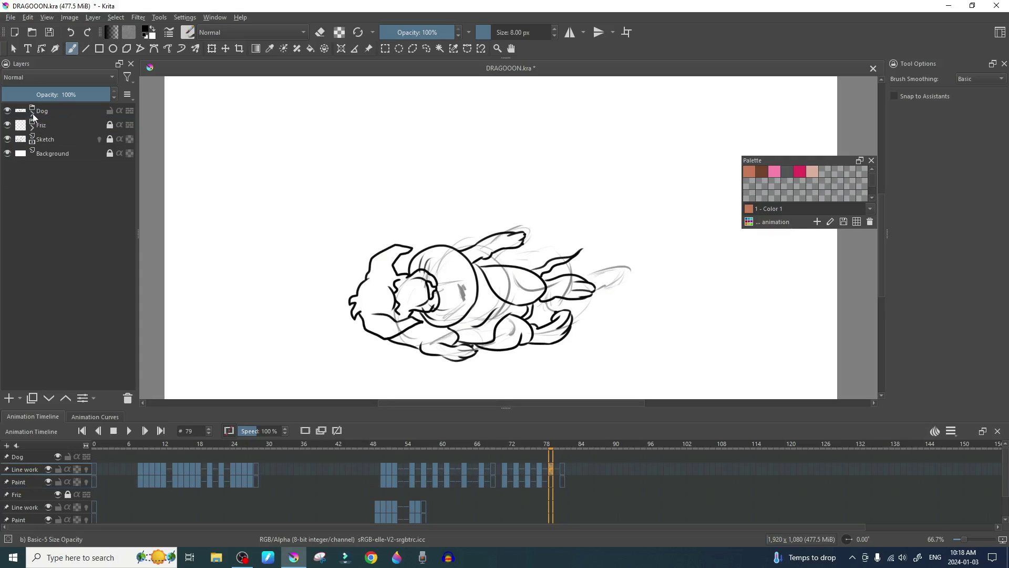
left_click(32, 114)
left_click(34, 117)
left_click(32, 115)
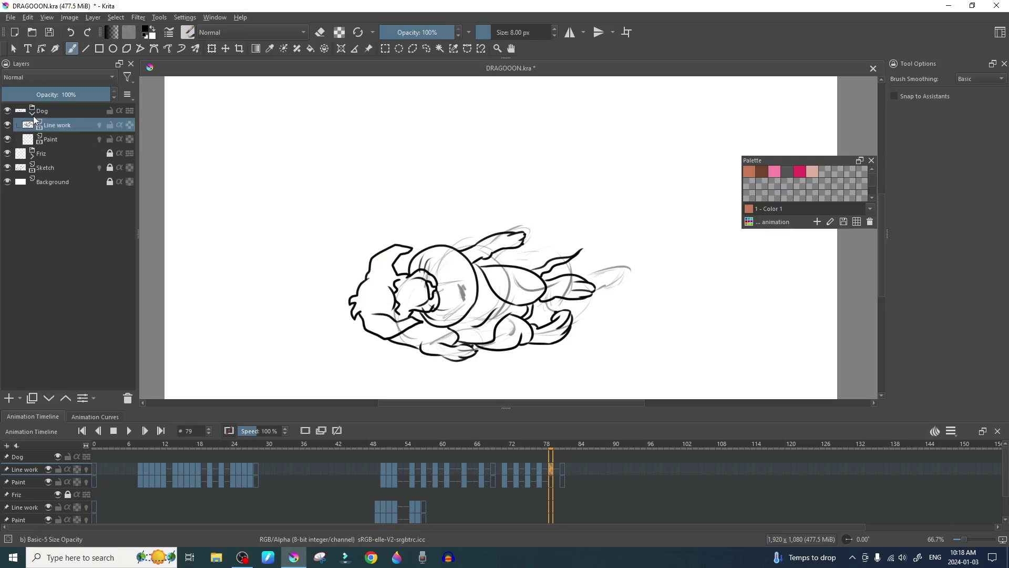
left_click(33, 115)
left_click(33, 115)
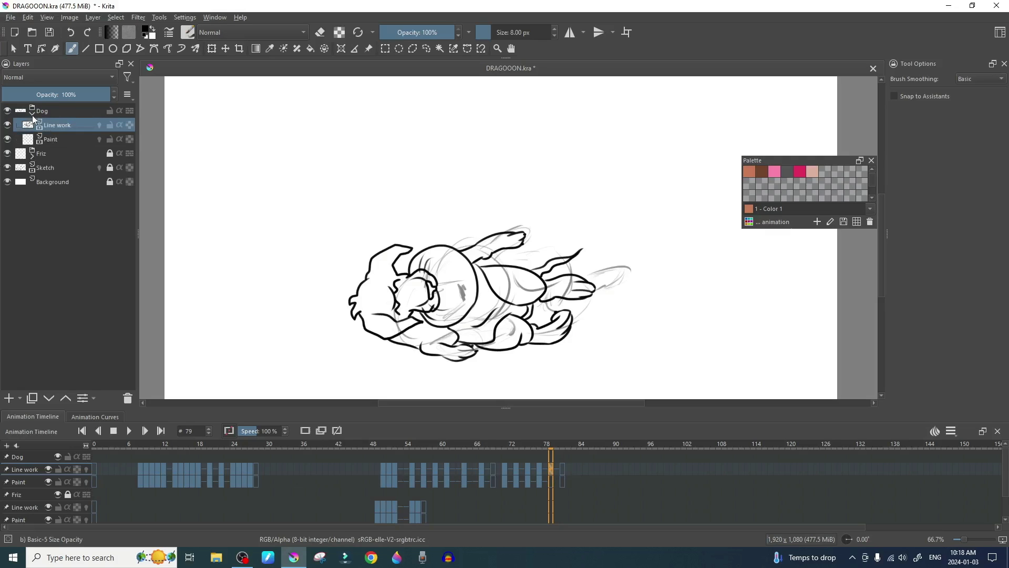
- Make the Paint layer active and select its frame 79 timeline cell
left_click(67, 139)
left_click(543, 473)
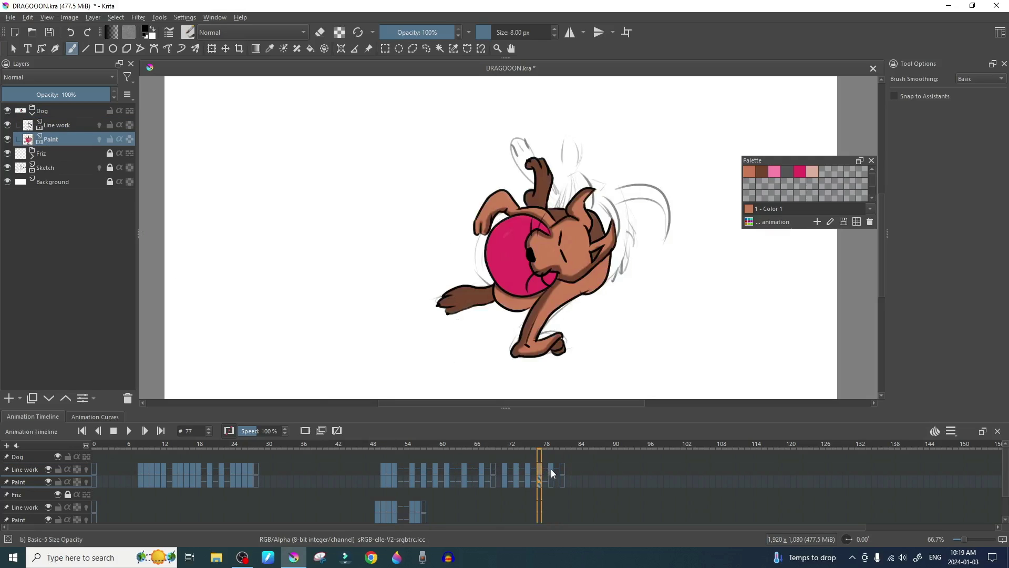
left_click(551, 470)
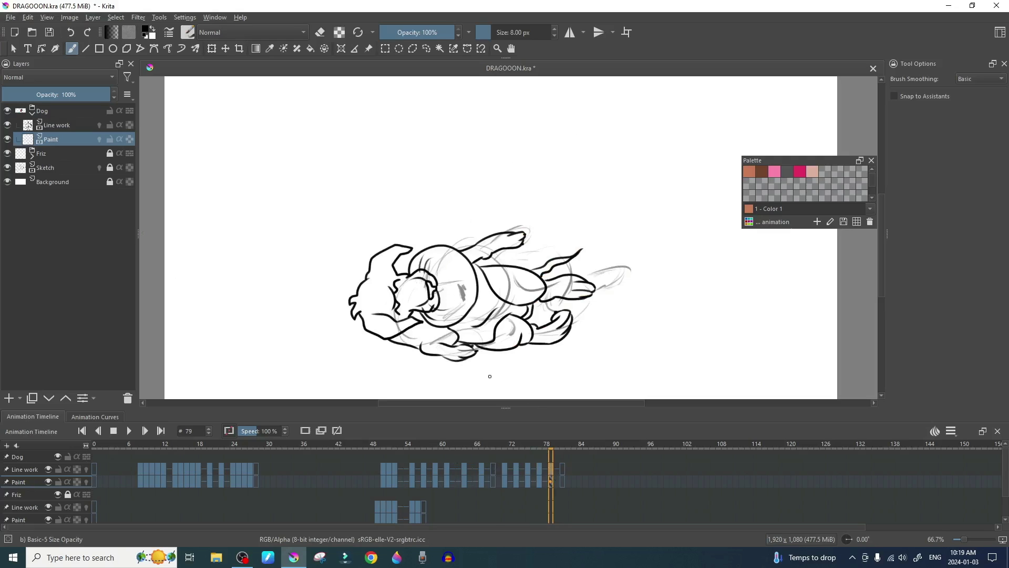
left_click(551, 482)
- Pick the reddish-brown palette swatch and the Airbrush Soft brush preset
left_click(750, 176)
right_click(540, 282)
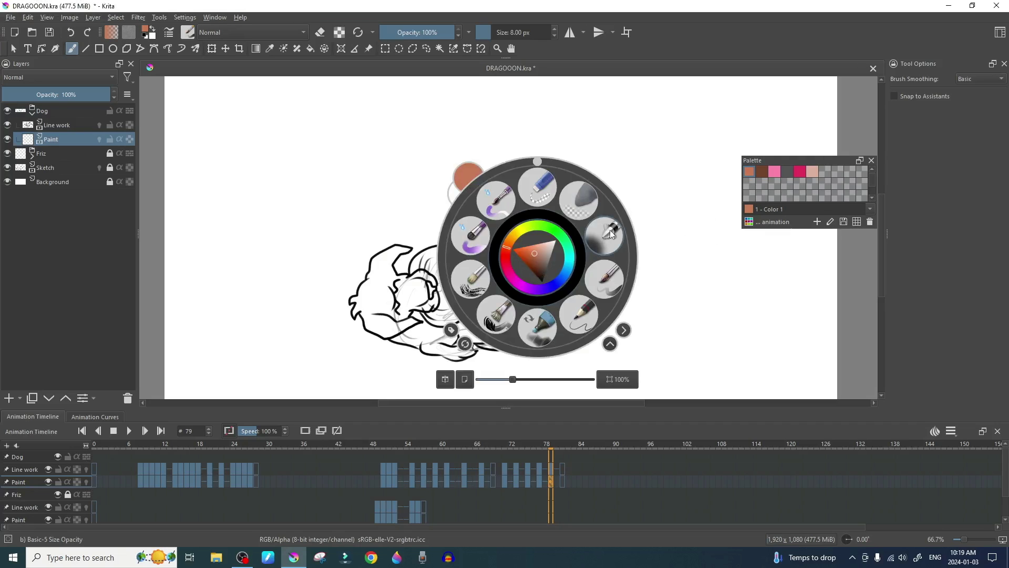
left_click(609, 229)
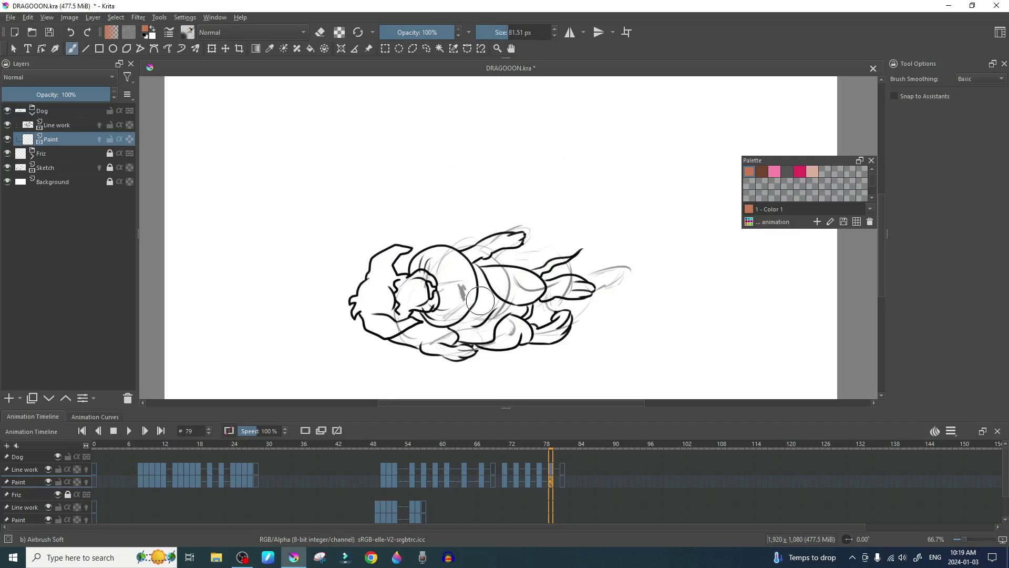
- Airbrush brown over the dog's head and muzzle, undo a stroke, and shrink the brush to 28 px
scroll(480, 301, "up", 1)
scroll(480, 301, "up", 1)
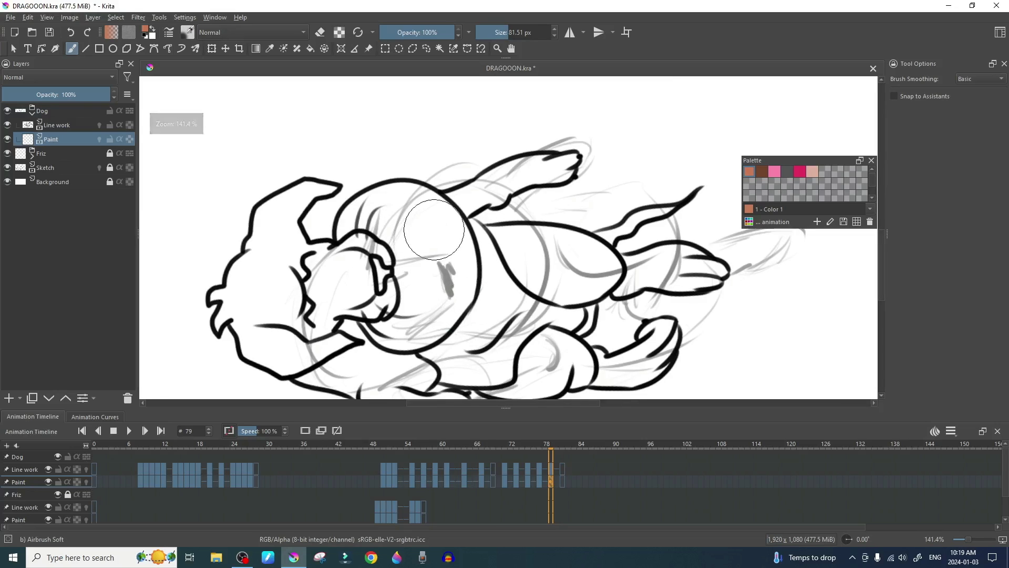
scroll(432, 228, "down", 1)
mouse_move(393, 244)
left_mouse_down()
mouse_move(392, 269)
mouse_move(374, 267)
mouse_move(371, 276)
mouse_move(353, 280)
mouse_move(335, 248)
mouse_move(302, 268)
left_mouse_up()
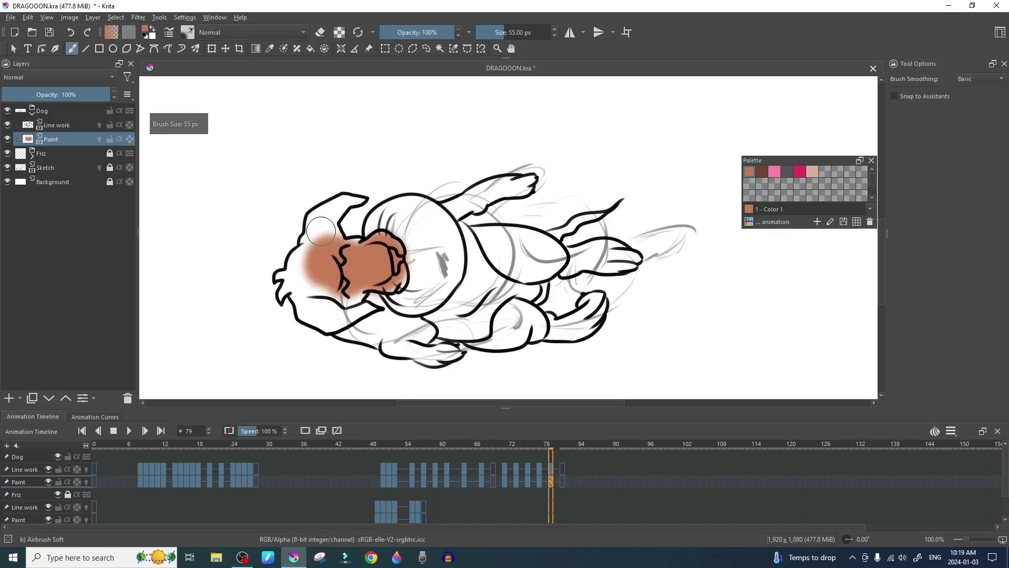
mouse_move(326, 233)
left_mouse_down()
mouse_move(376, 250)
mouse_move(384, 240)
mouse_move(396, 282)
mouse_move(364, 280)
mouse_move(348, 304)
mouse_move(338, 304)
mouse_move(342, 278)
mouse_move(307, 294)
mouse_move(298, 257)
mouse_move(311, 232)
mouse_move(322, 234)
mouse_move(327, 206)
mouse_move(349, 200)
mouse_move(315, 274)
mouse_move(333, 205)
mouse_move(324, 227)
mouse_move(357, 198)
mouse_move(316, 211)
mouse_move(291, 274)
mouse_move(280, 276)
mouse_move(282, 299)
mouse_move(309, 278)
left_mouse_up()
key("ctrl+z")
key("bracketleft")
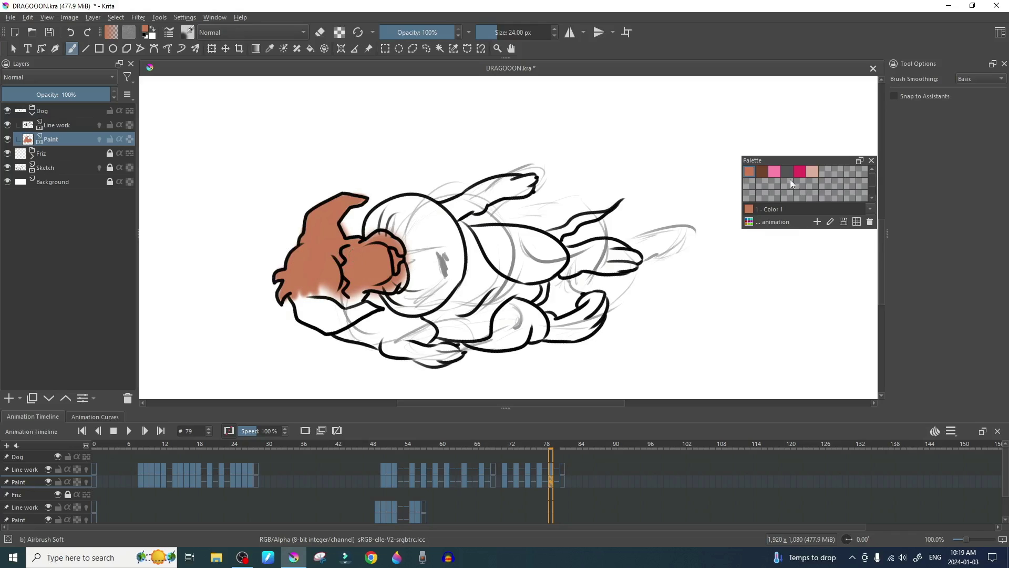
- Shade the muzzle dark brown and blend light brown over the head, undoing the last stroke
left_click(762, 172)
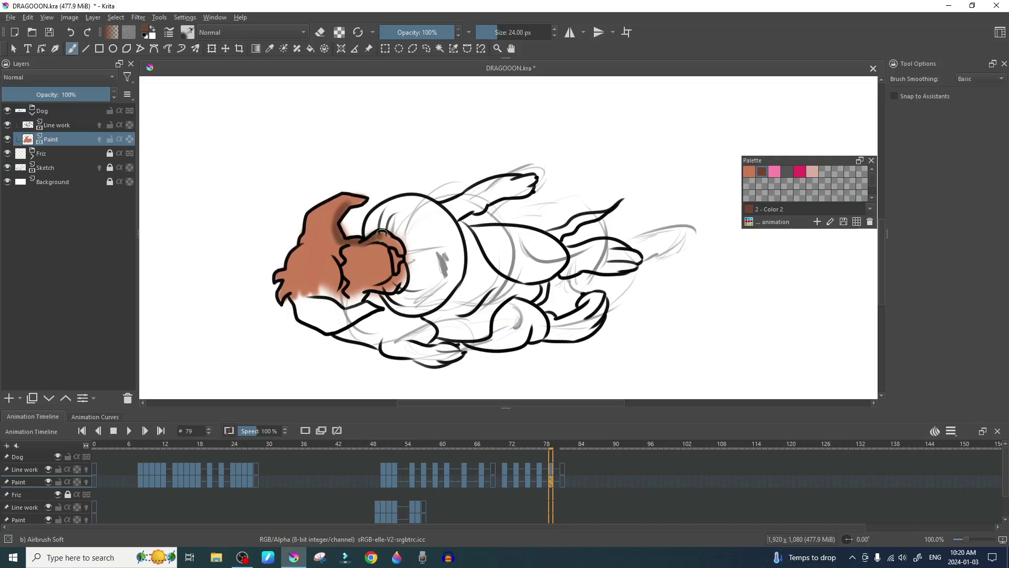
left_click_drag(382, 233, 395, 254)
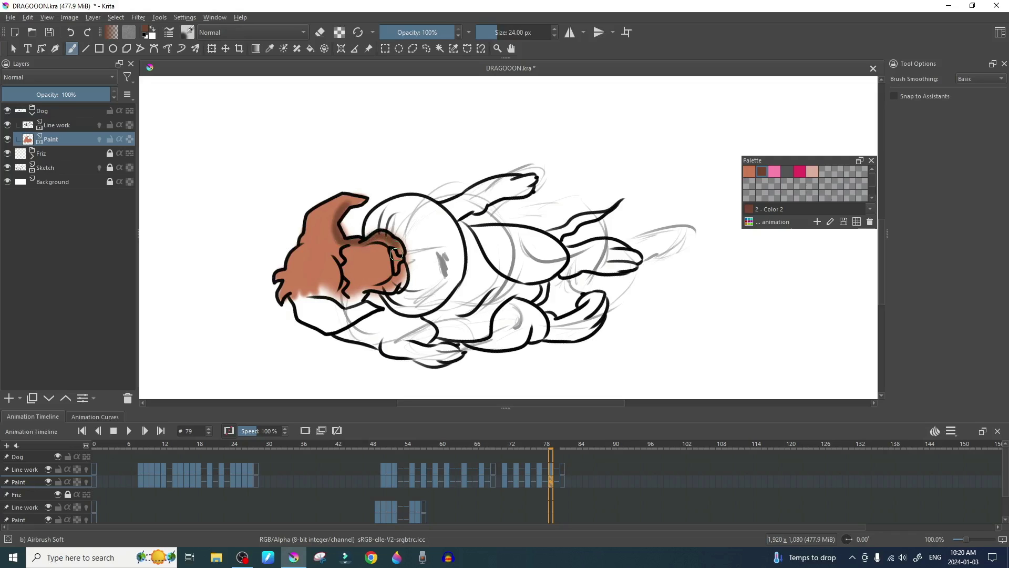
left_click(750, 174)
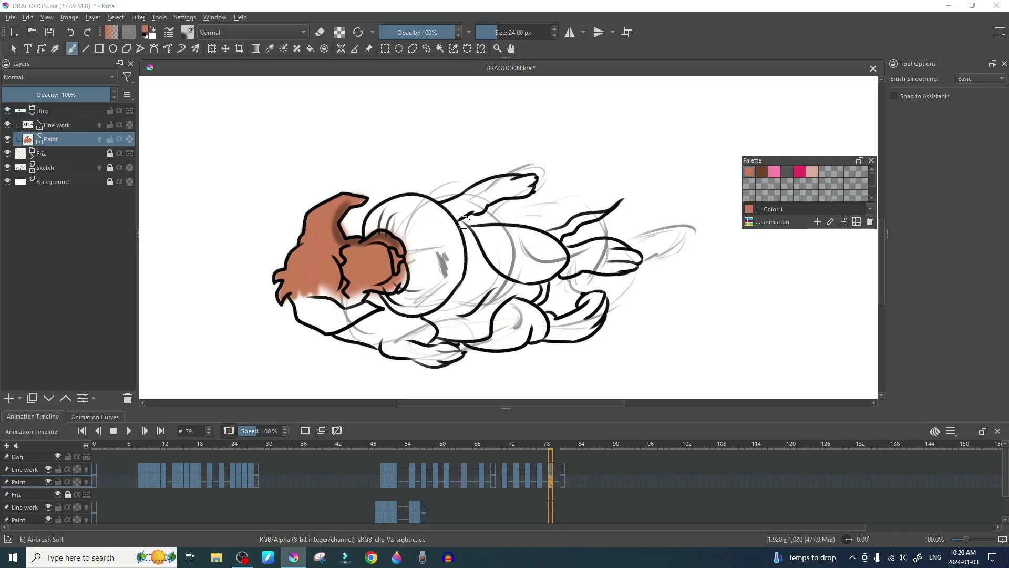
mouse_move(301, 258)
left_mouse_down()
mouse_move(289, 265)
mouse_move(297, 249)
mouse_move(282, 280)
left_mouse_up()
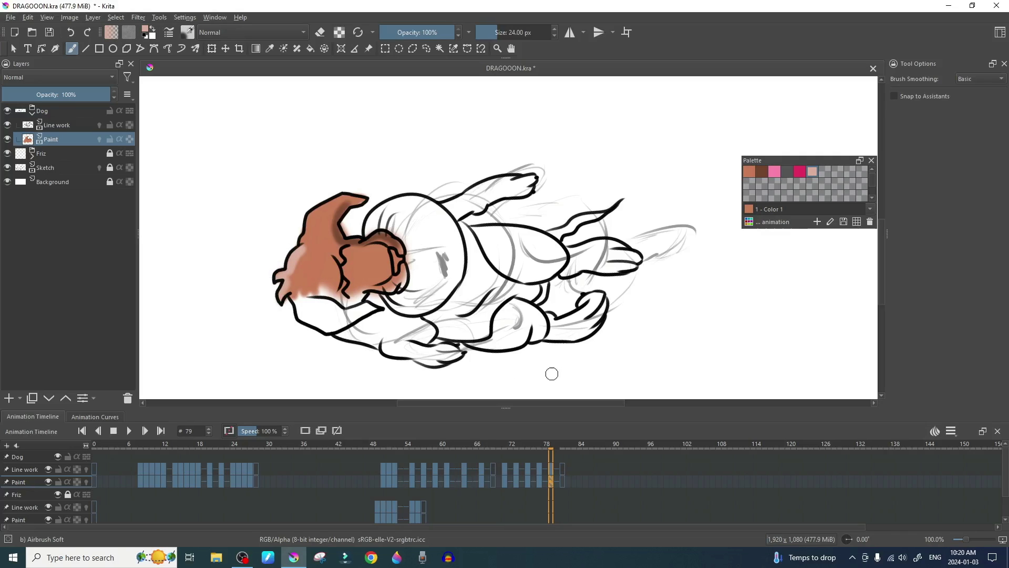
left_click_drag(305, 247, 319, 206)
key("ctrl+z")
- Undo a stray dab near the ear and switch the brush to eraser mode
scroll(355, 251, "up", 5)
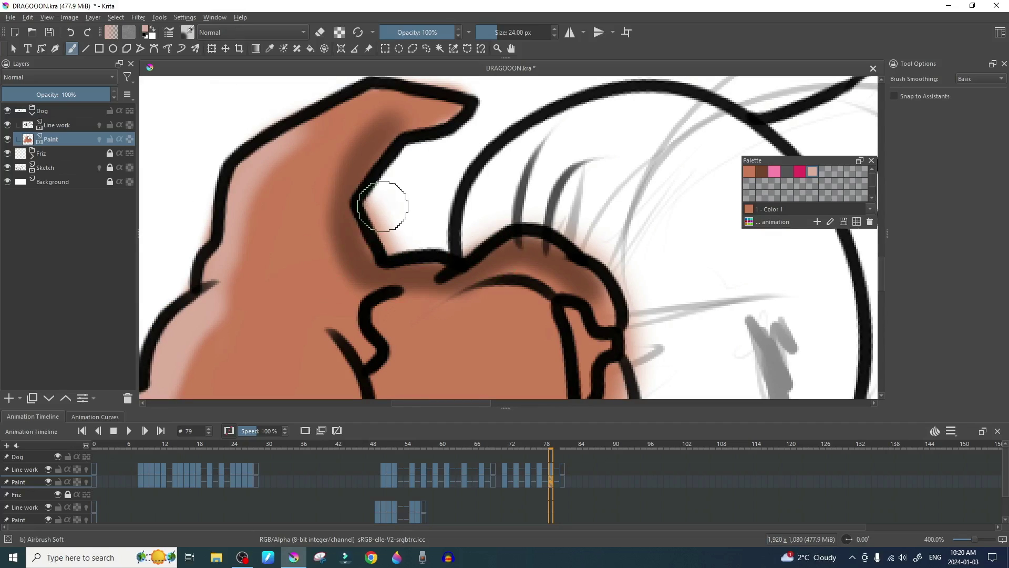
mouse_move(387, 208)
left_mouse_down()
mouse_move(393, 237)
mouse_move(439, 243)
mouse_move(518, 215)
mouse_move(595, 247)
mouse_move(649, 292)
left_mouse_up()
key("ctrl+z")
key("e")
scroll(653, 307, "down", 1)
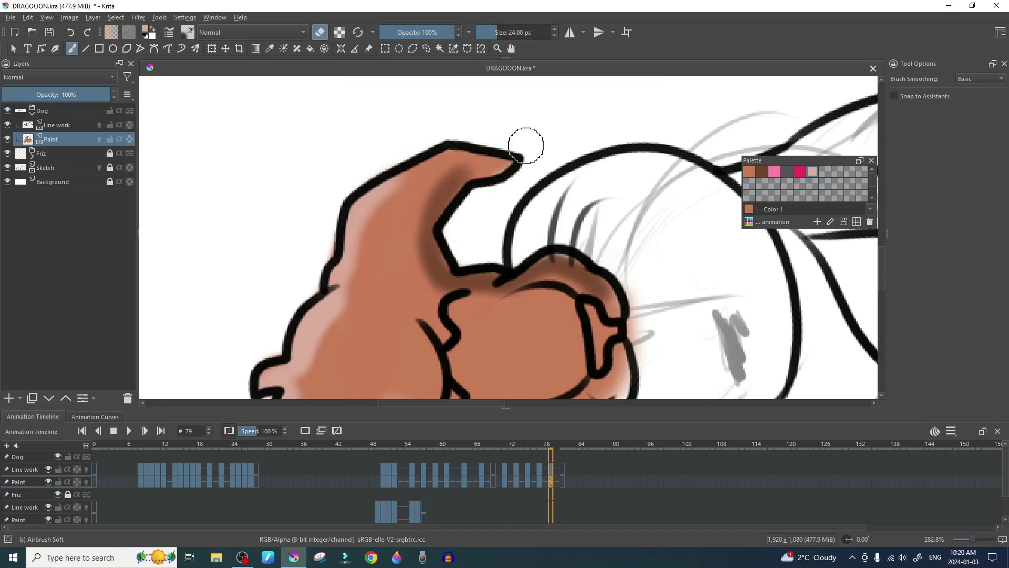
scroll(536, 152, "down", 2)
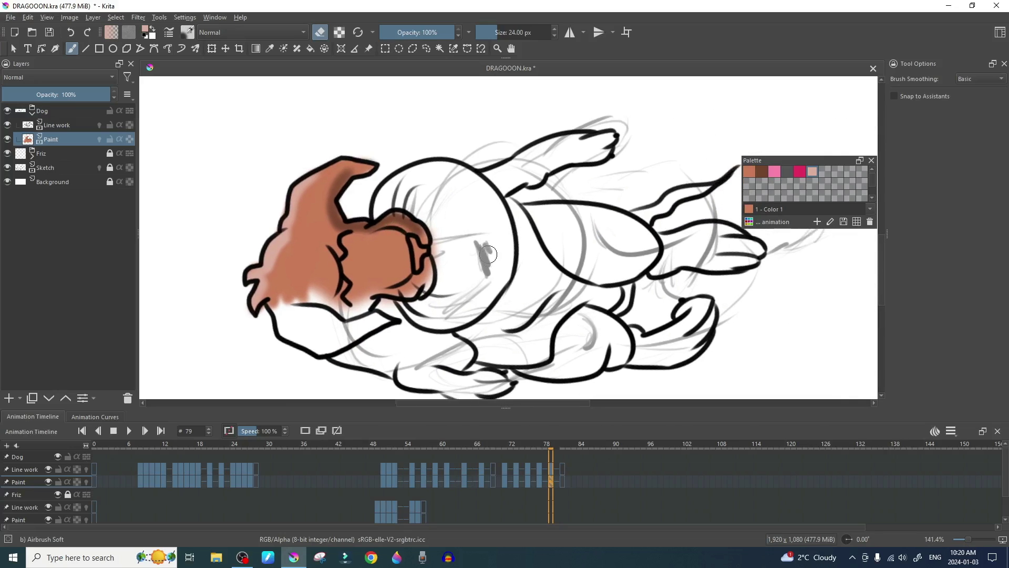
- Undo all the brown head colouring on frame 79's Paint layer and pick the magic wand
key("ctrl+z")
key("ctrl+z")
key("ctrl+z")
key("ctrl+z")
key("ctrl+z")
key("ctrl+z")
key("ctrl+z")
key("ctrl+z")
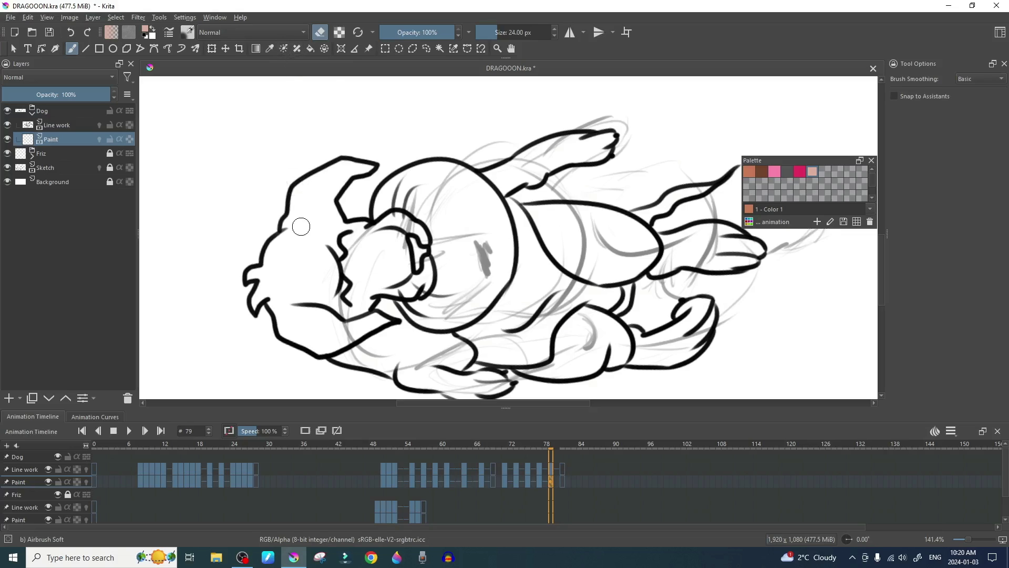
key("ctrl+t")
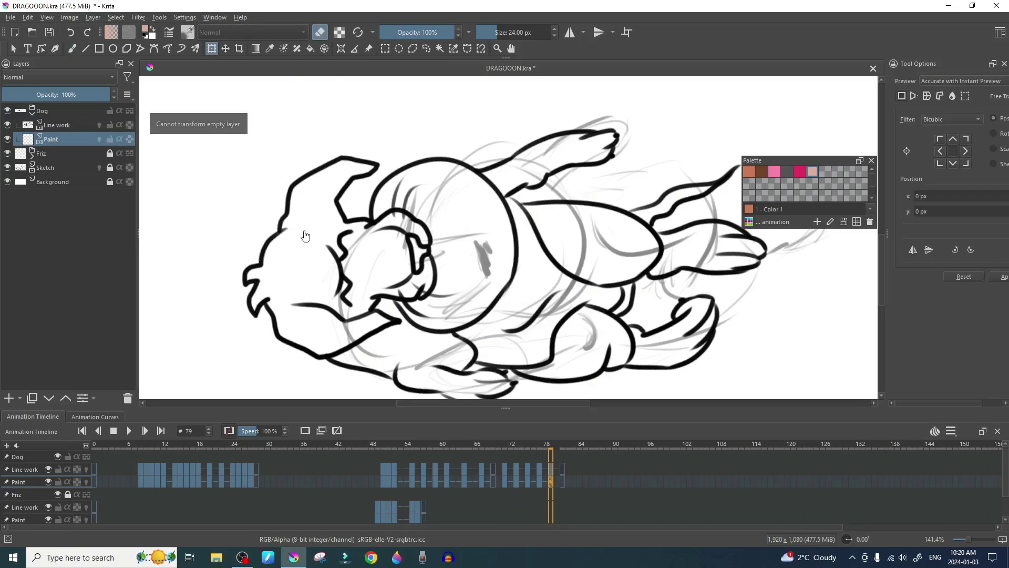
key("q")
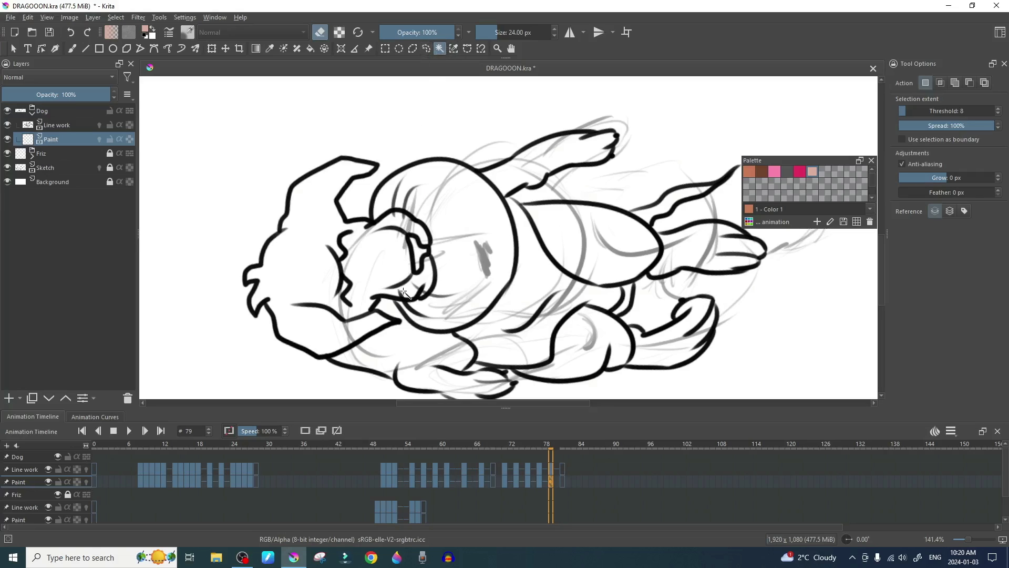
- Magic-wand select the area inside the dog's head on Line work, then return to Paint
left_click(68, 124)
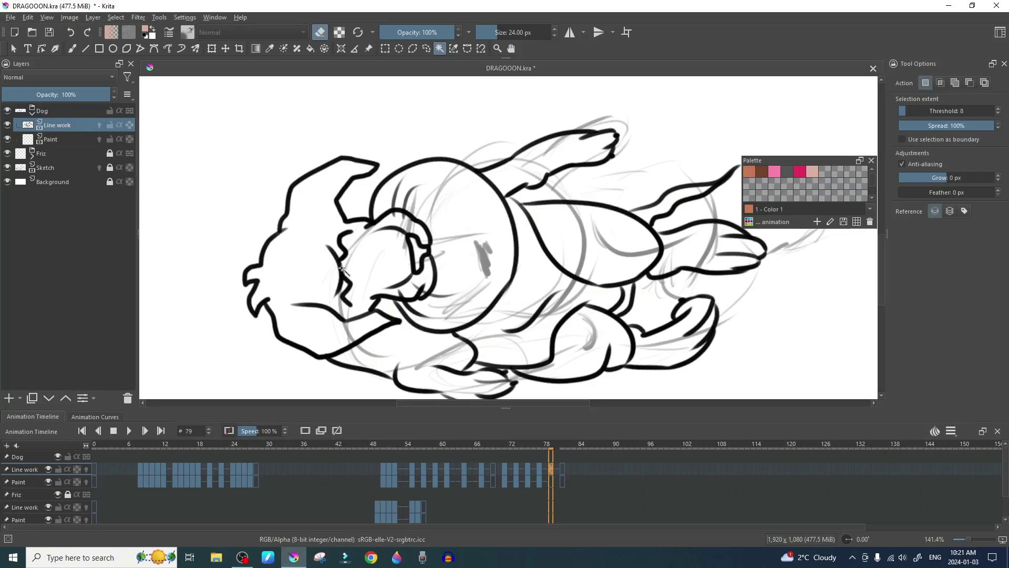
left_click(370, 261)
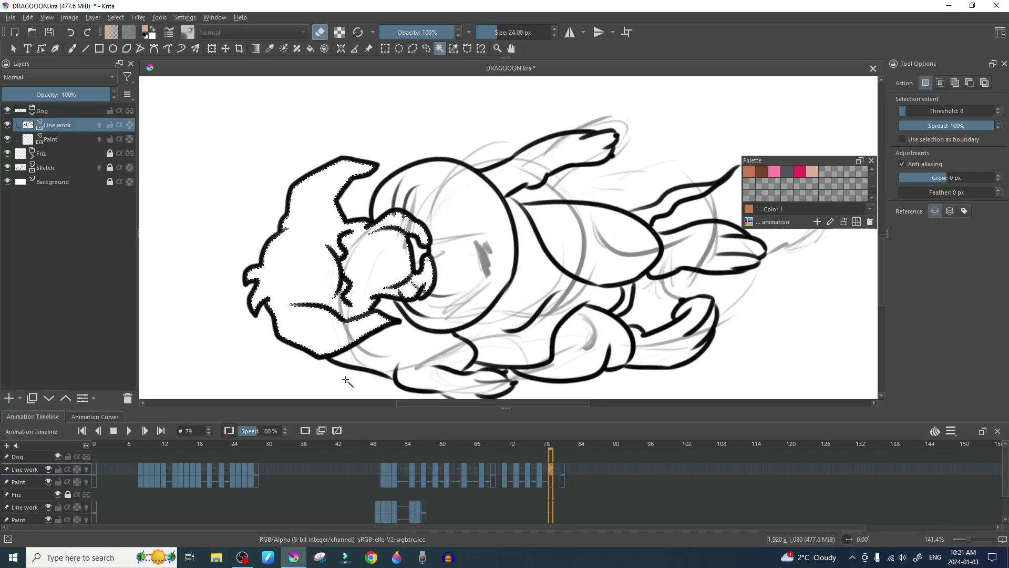
left_click(70, 141)
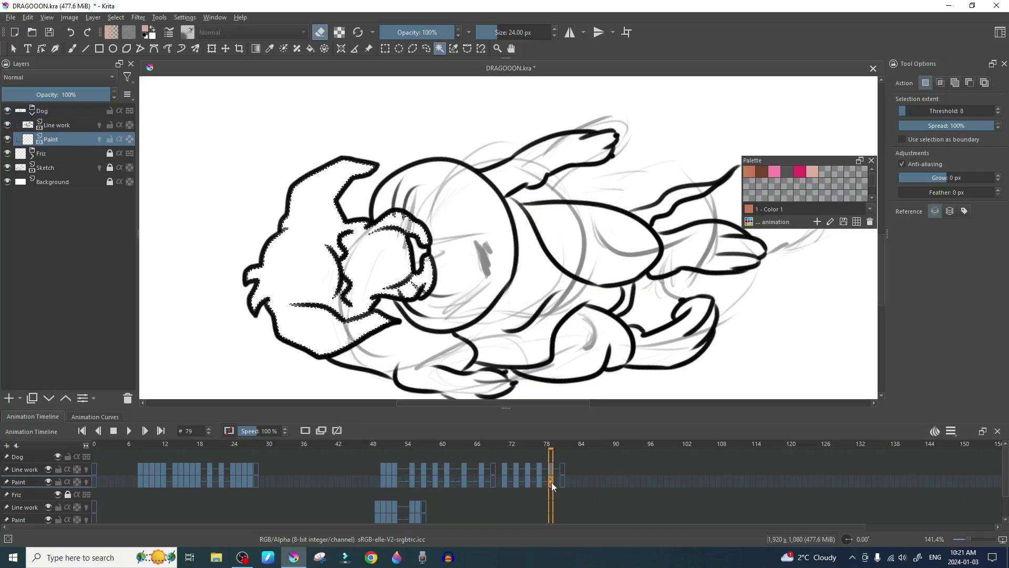
- Set the airbrush to 44 px with eraser mode off and fill the selected head light brown
key("b")
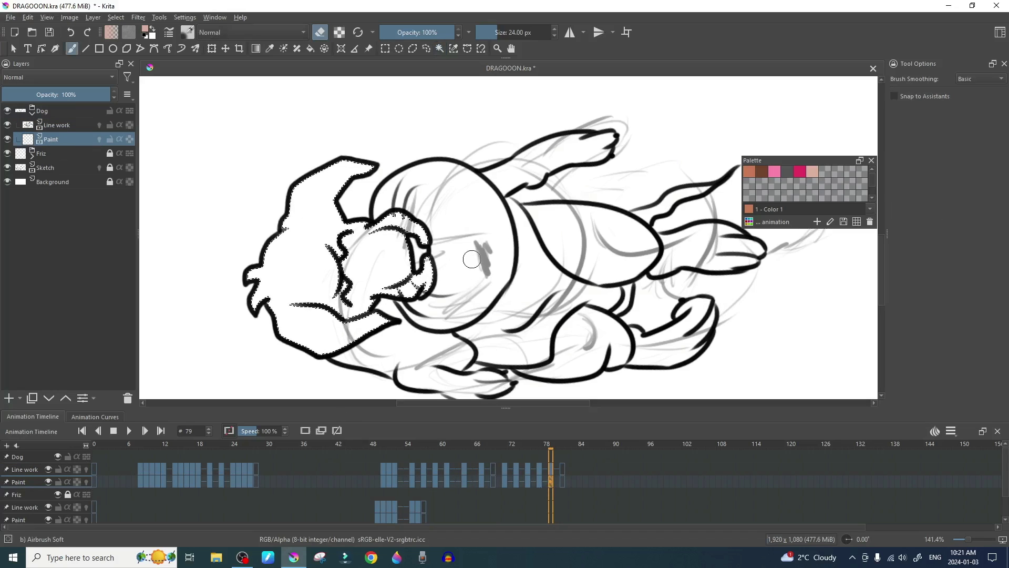
right_click(476, 261)
left_click(566, 238)
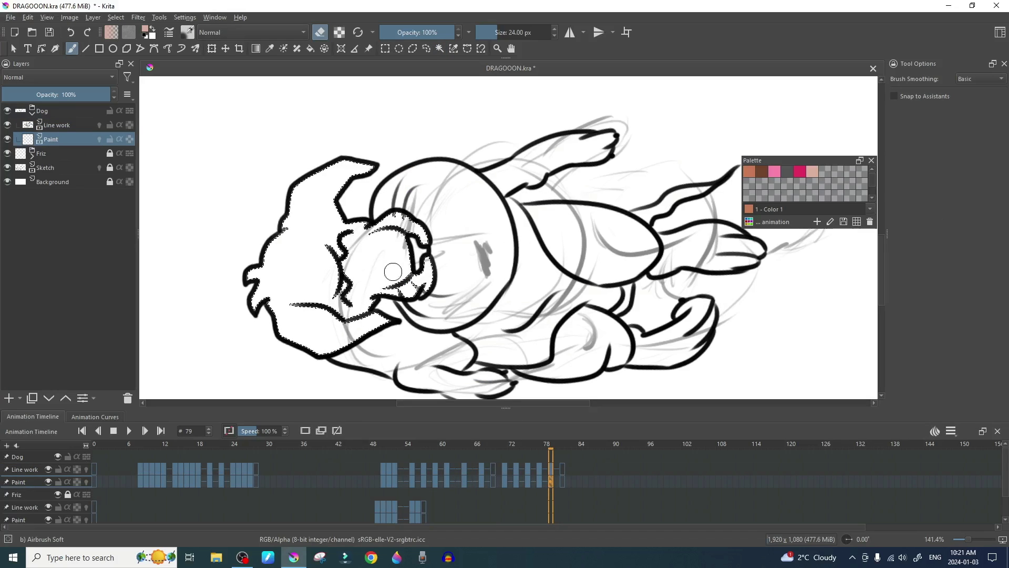
key("bracketright")
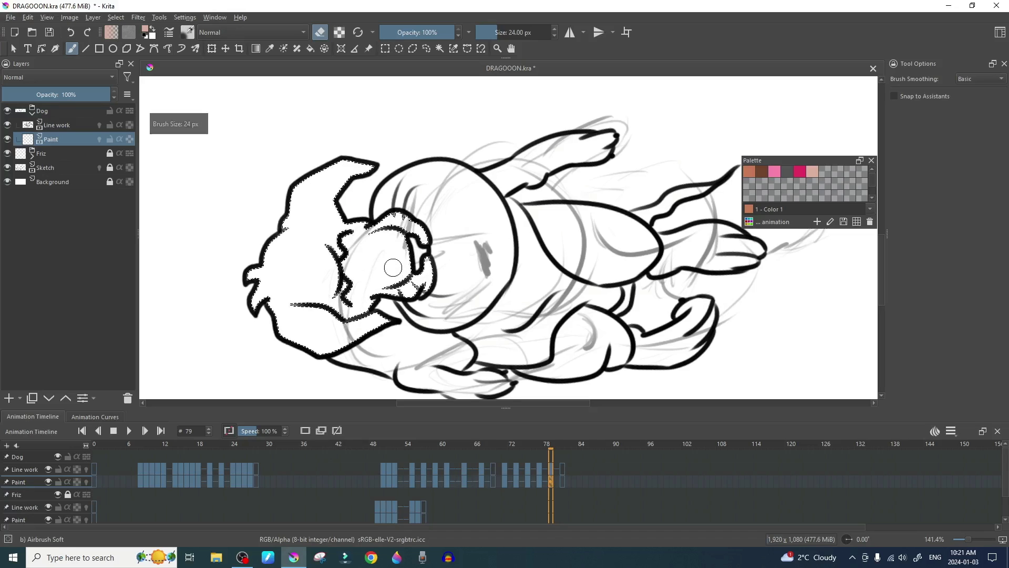
key("bracketright")
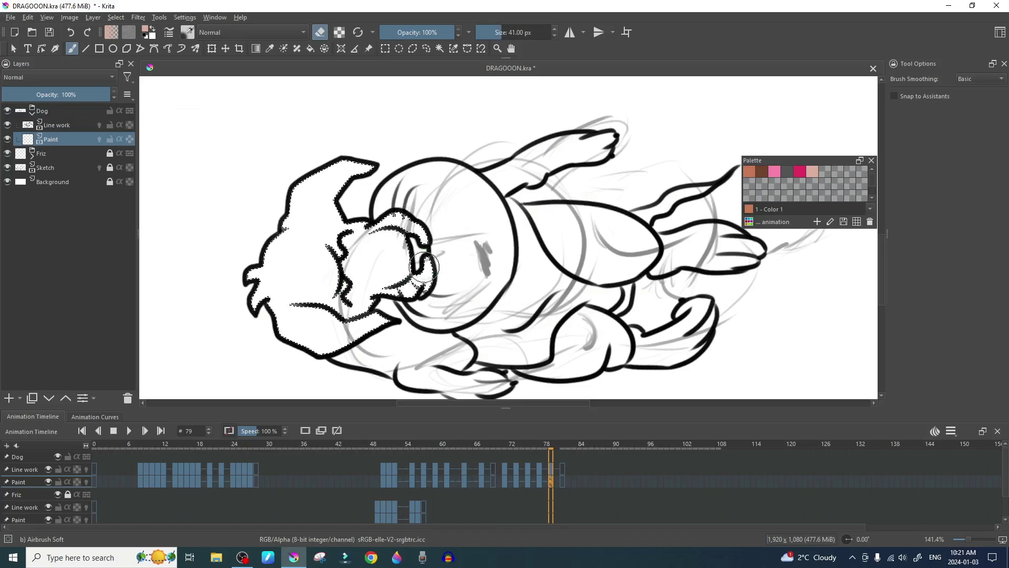
key("e")
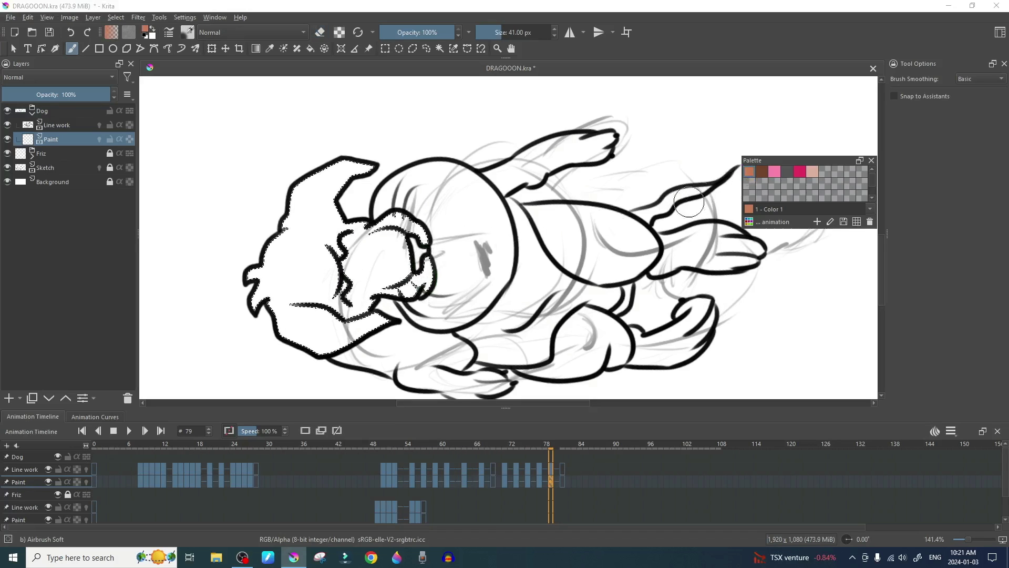
mouse_move(422, 263)
left_mouse_down()
mouse_move(426, 283)
mouse_move(416, 261)
mouse_move(378, 284)
left_mouse_up()
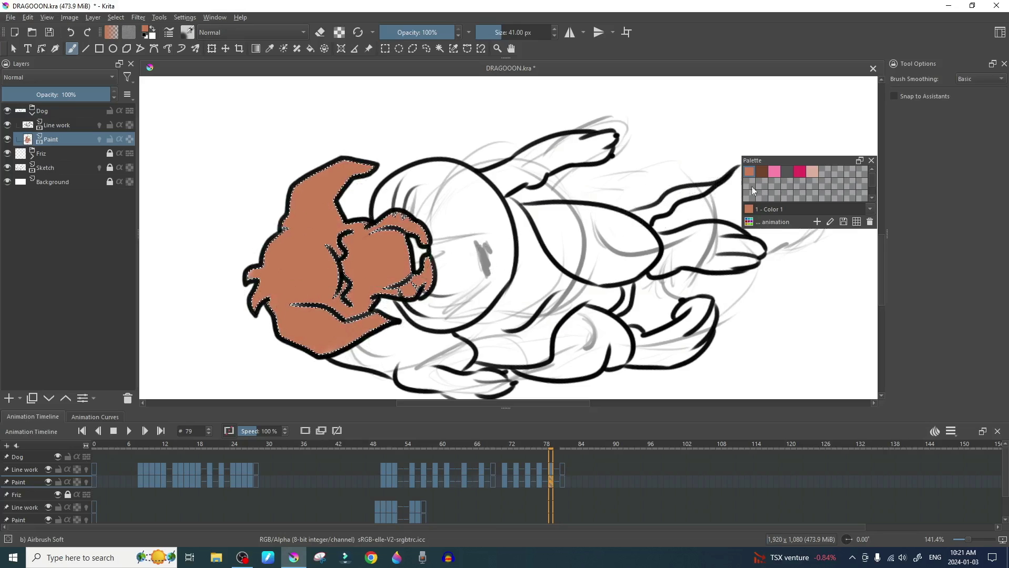
- Shade the back and lower edge of the head dark brown, then cover the crease fringe in light brown
left_click(762, 171)
left_click_drag(278, 262, 287, 238)
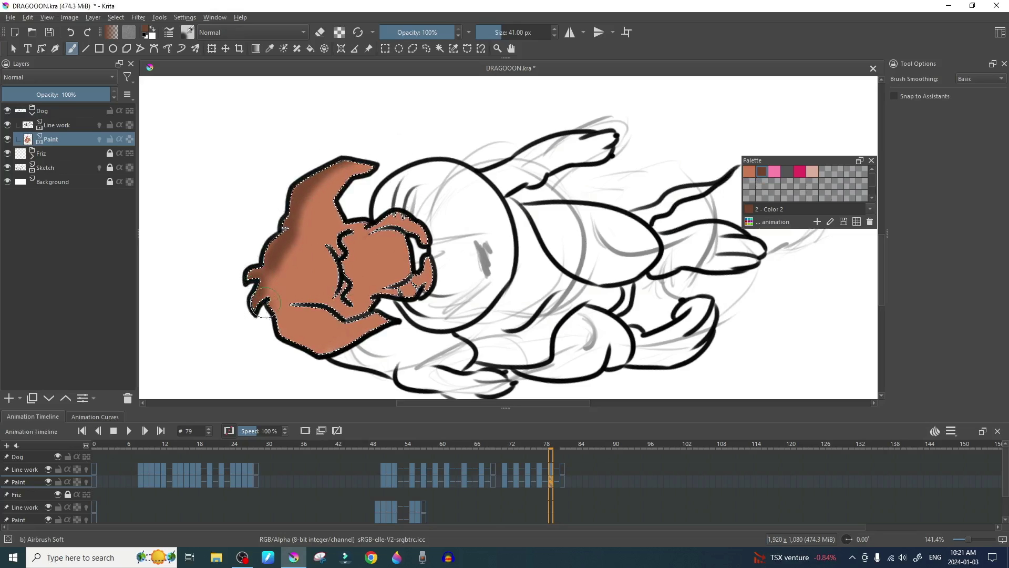
left_click_drag(321, 358, 406, 307)
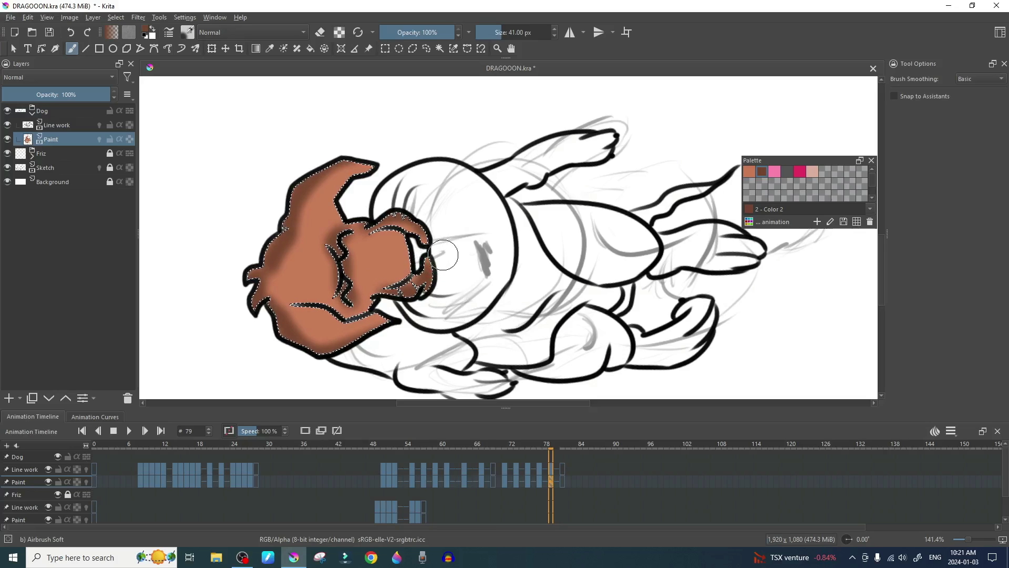
scroll(377, 309, "up", 4)
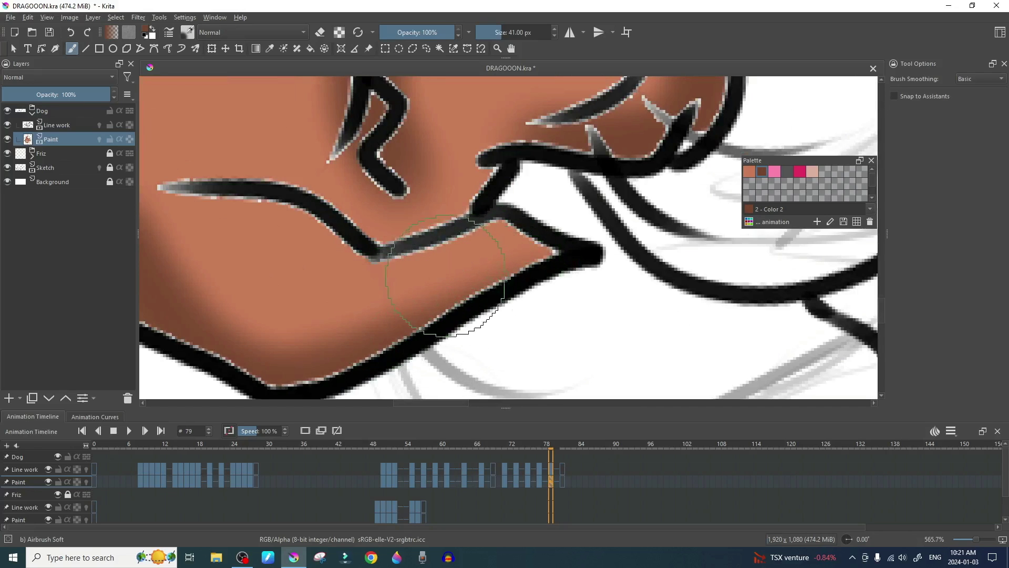
scroll(340, 265, "down", 3)
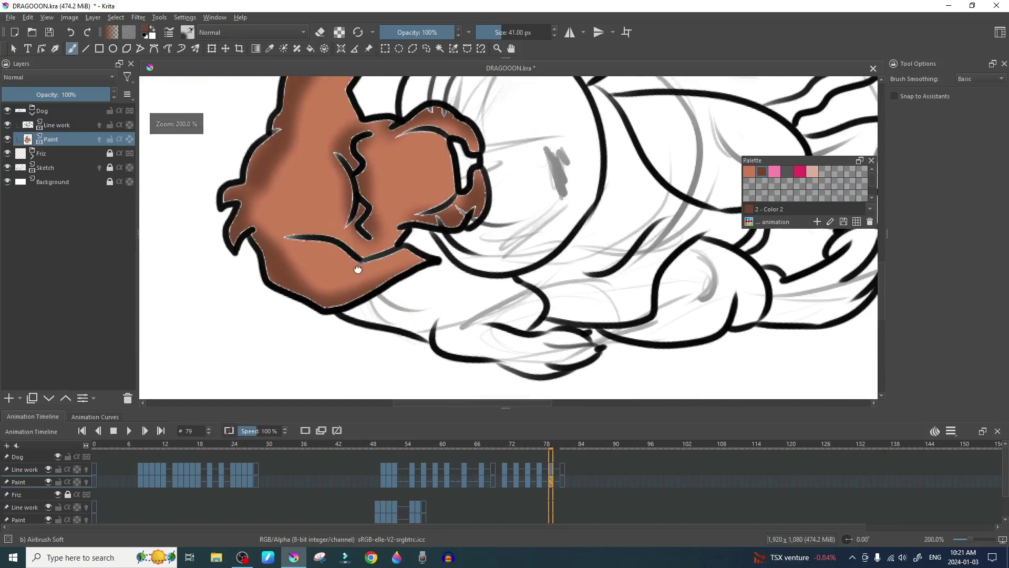
scroll(363, 274, "up", 1)
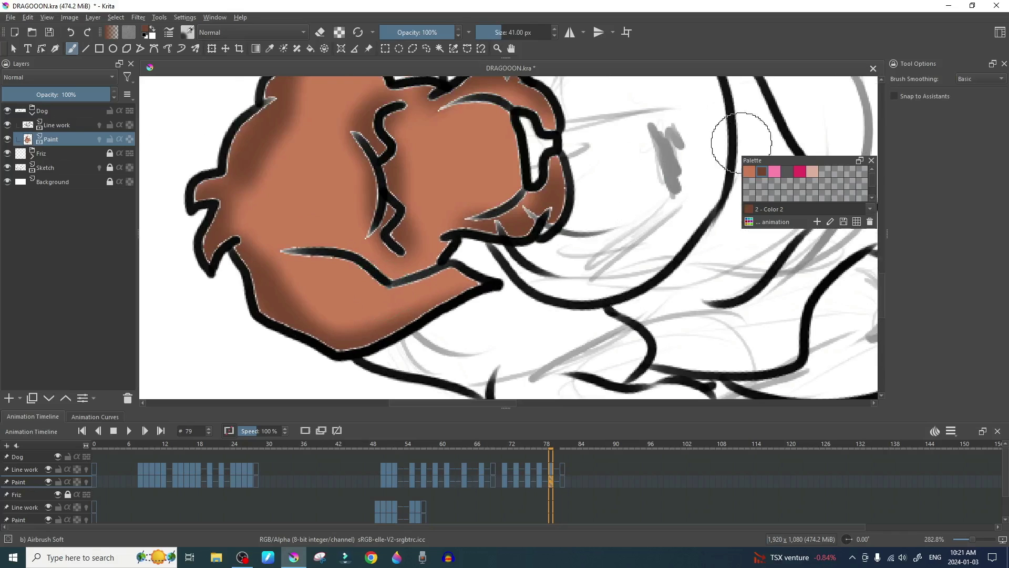
left_click(749, 171)
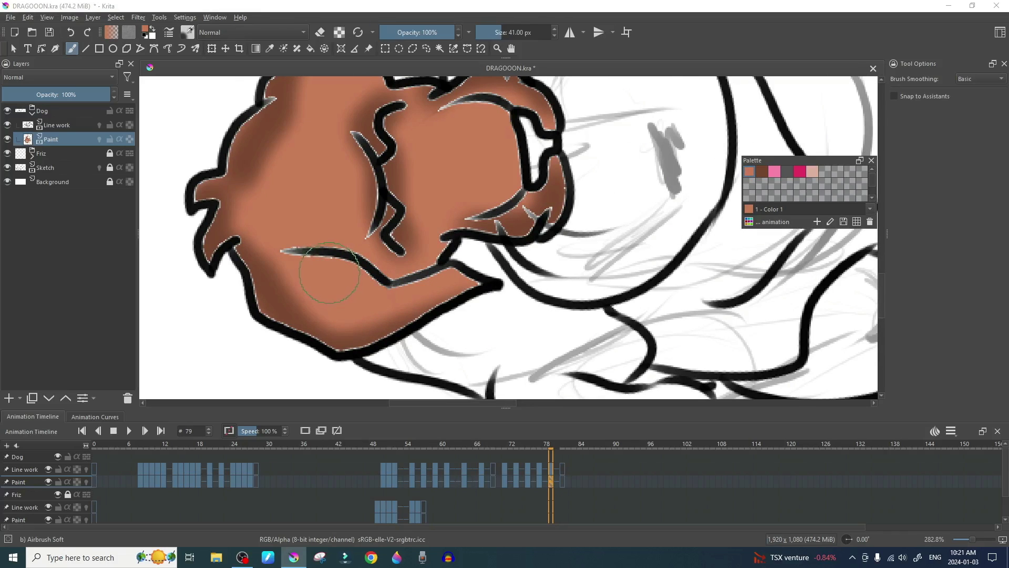
mouse_move(333, 257)
left_mouse_down()
mouse_move(303, 252)
mouse_move(400, 281)
mouse_move(419, 275)
left_mouse_up()
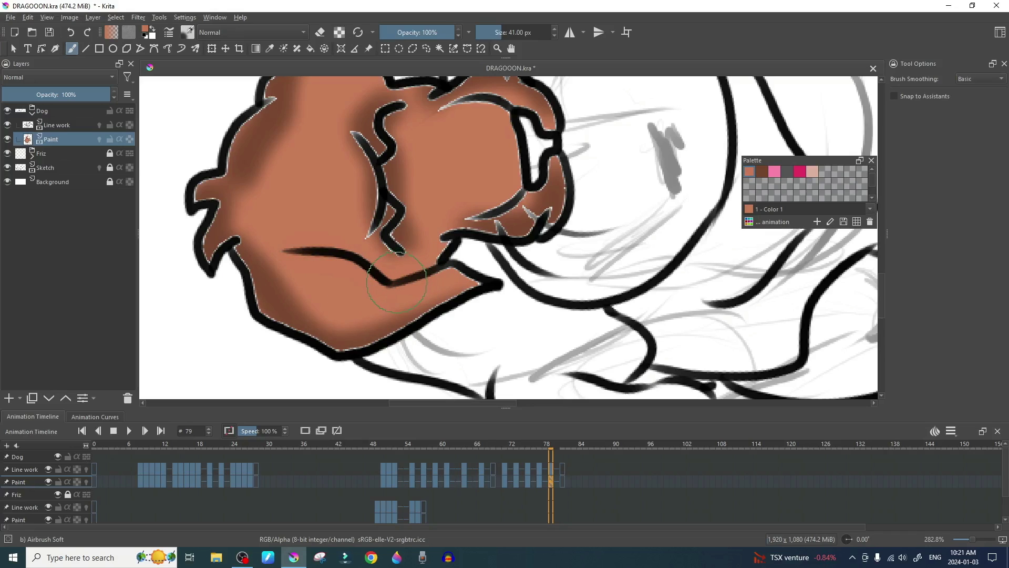
key("bracketleft")
key("bracketleft")
key("bracketleft")
key("bracketleft")
key("bracketleft")
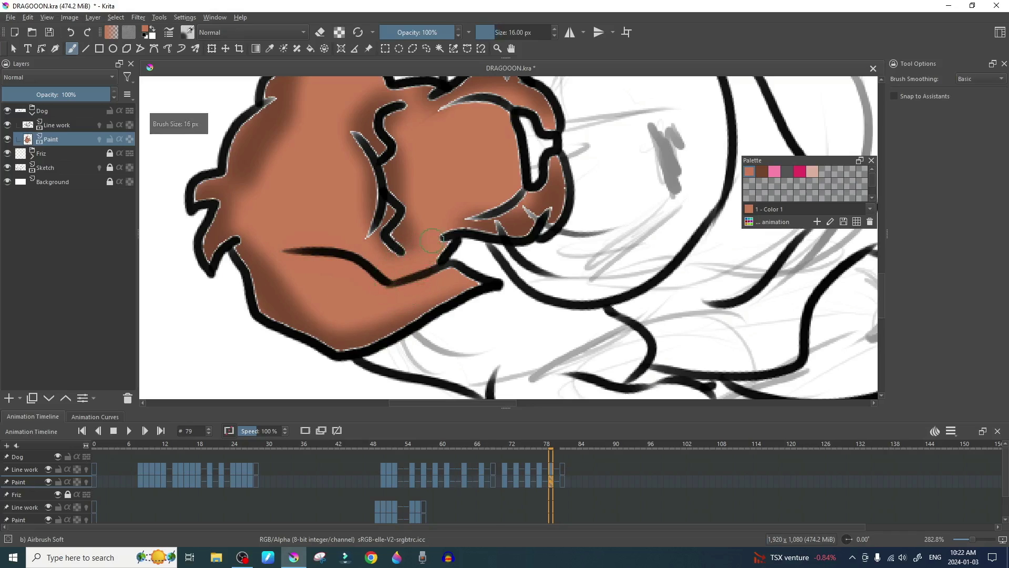
- Airbrush light brown over the white fringes along the mouth line, facial creases and ear tip
mouse_move(441, 238)
left_mouse_down()
mouse_move(502, 200)
mouse_move(510, 211)
mouse_move(488, 224)
mouse_move(510, 226)
mouse_move(501, 227)
mouse_move(525, 211)
mouse_move(515, 222)
mouse_move(527, 225)
mouse_move(547, 206)
mouse_move(533, 229)
mouse_move(557, 207)
mouse_move(530, 229)
mouse_move(558, 190)
mouse_move(552, 162)
mouse_move(532, 190)
mouse_move(490, 104)
mouse_move(441, 106)
mouse_move(476, 95)
mouse_move(549, 120)
mouse_move(528, 85)
mouse_move(537, 91)
mouse_move(525, 242)
mouse_move(469, 200)
mouse_move(454, 206)
mouse_move(489, 202)
mouse_move(406, 211)
mouse_move(385, 175)
left_mouse_up()
scroll(562, 126, "down", 1)
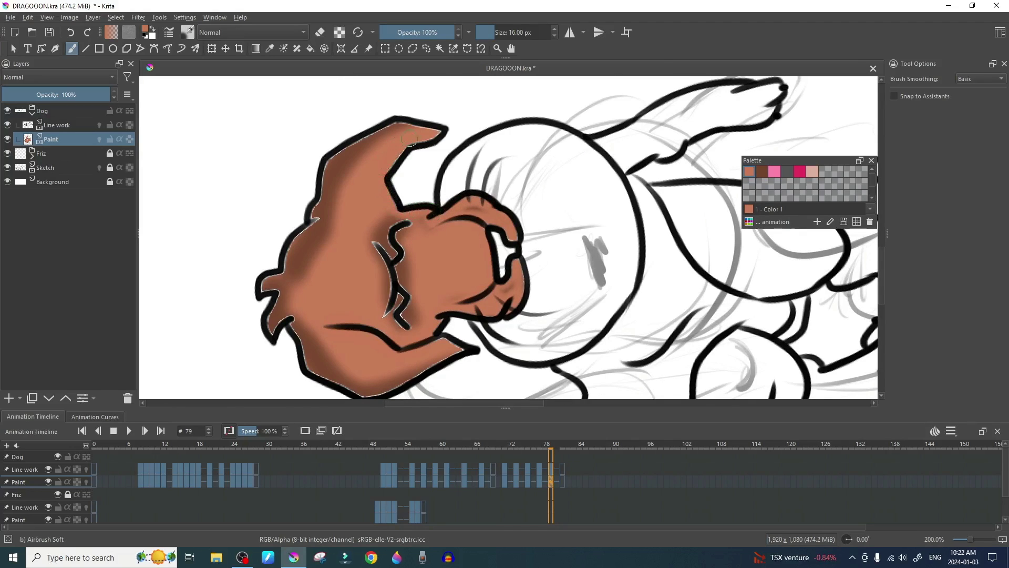
mouse_move(416, 136)
left_mouse_down()
mouse_move(437, 131)
mouse_move(390, 122)
mouse_move(333, 156)
mouse_move(315, 220)
mouse_move(263, 289)
mouse_move(277, 289)
mouse_move(269, 326)
mouse_move(294, 315)
mouse_move(311, 363)
mouse_move(354, 388)
mouse_move(460, 347)
mouse_move(439, 342)
mouse_move(454, 345)
mouse_move(415, 377)
mouse_move(360, 379)
left_mouse_up()
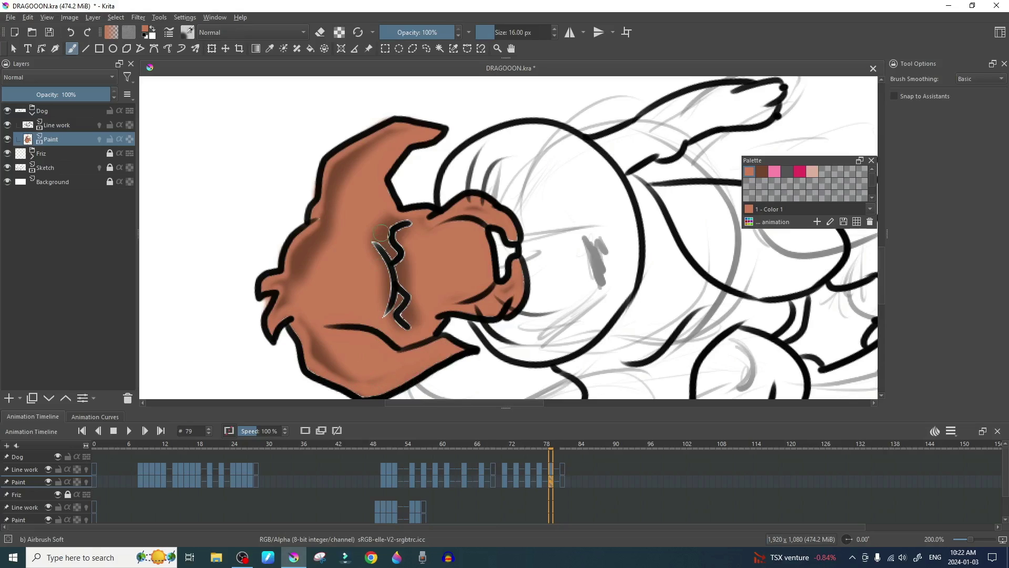
mouse_move(382, 232)
left_mouse_down()
mouse_move(398, 274)
mouse_move(396, 250)
mouse_move(400, 264)
mouse_move(394, 323)
mouse_move(374, 243)
mouse_move(407, 305)
mouse_move(418, 303)
mouse_move(409, 252)
mouse_move(504, 282)
mouse_move(425, 252)
mouse_move(405, 218)
mouse_move(403, 253)
left_mouse_up()
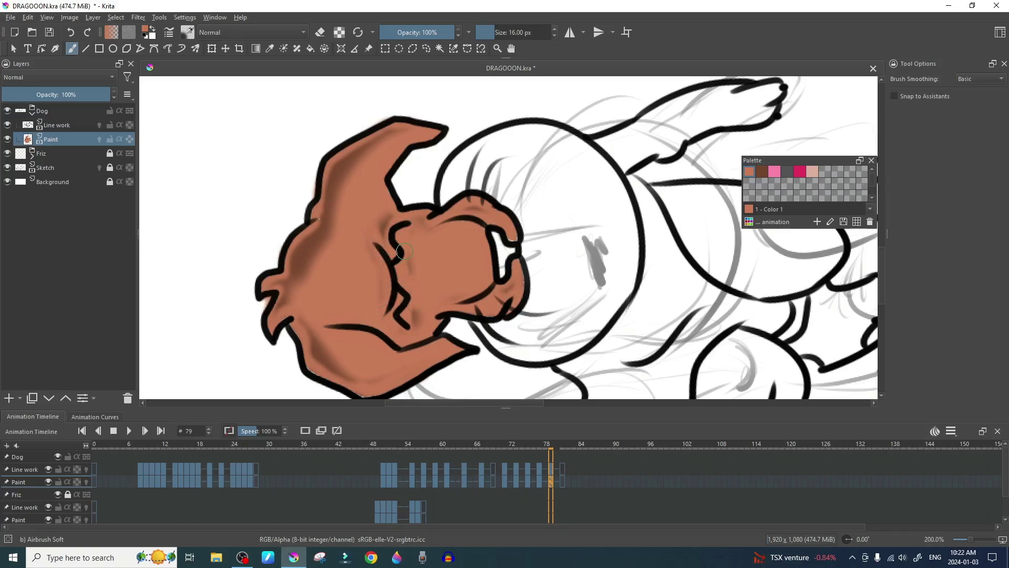
scroll(401, 252, "down", 1)
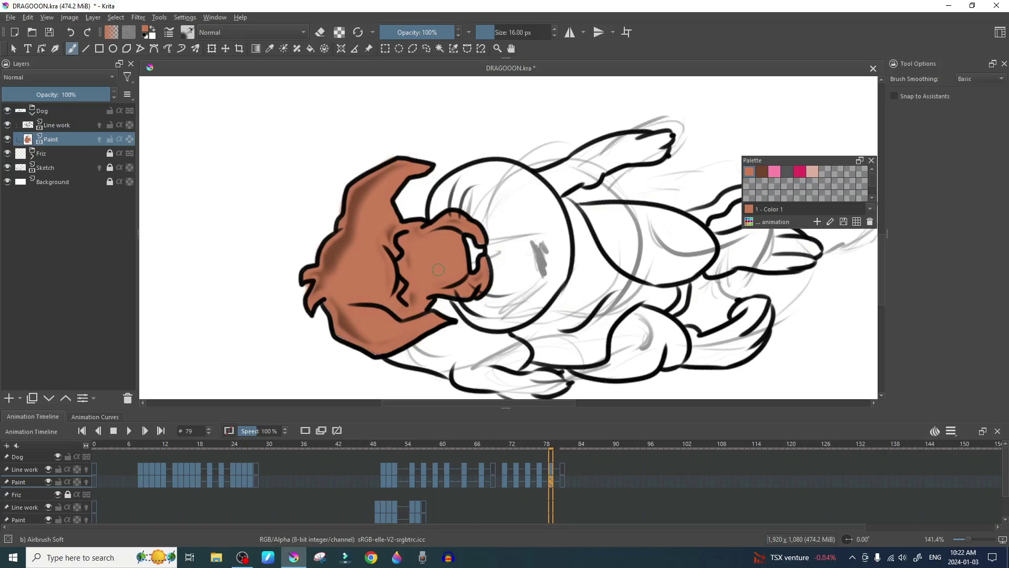
- Delete all painted pixels on the Paint layer, deselect, and make Line work the active layer
key("ctrl+shift+d")
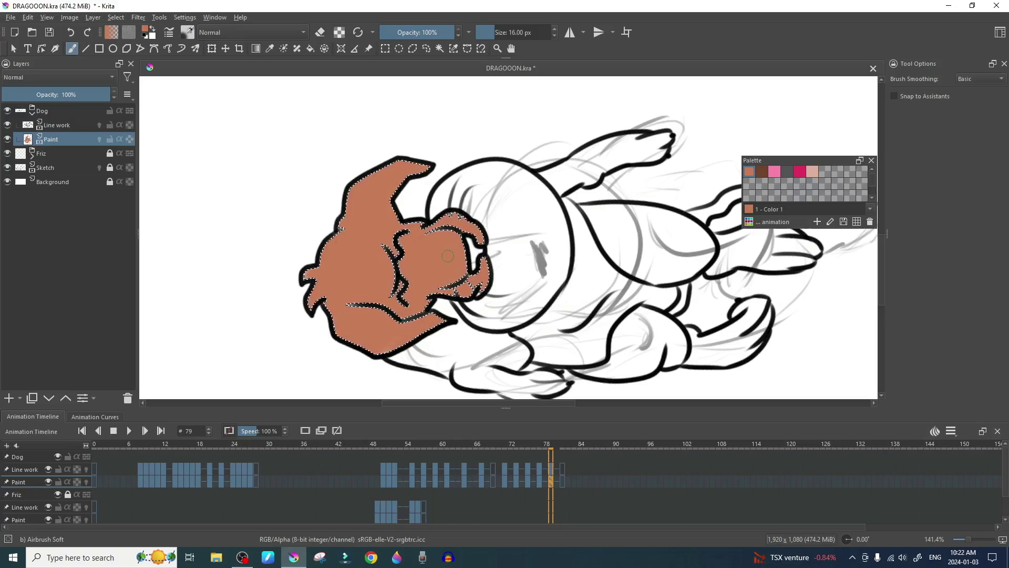
key("Delete")
key("ctrl+shift+a")
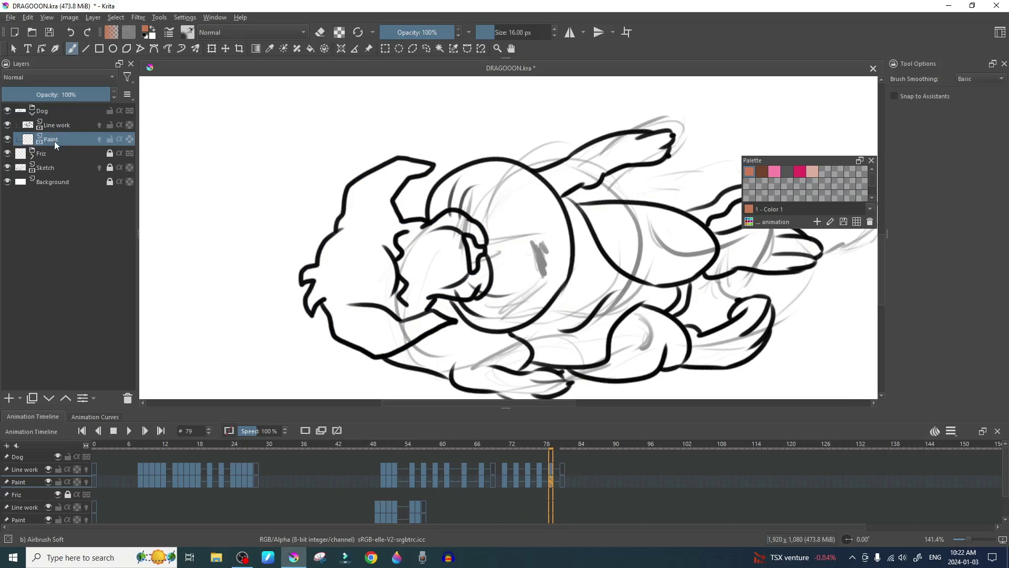
left_click(64, 124)
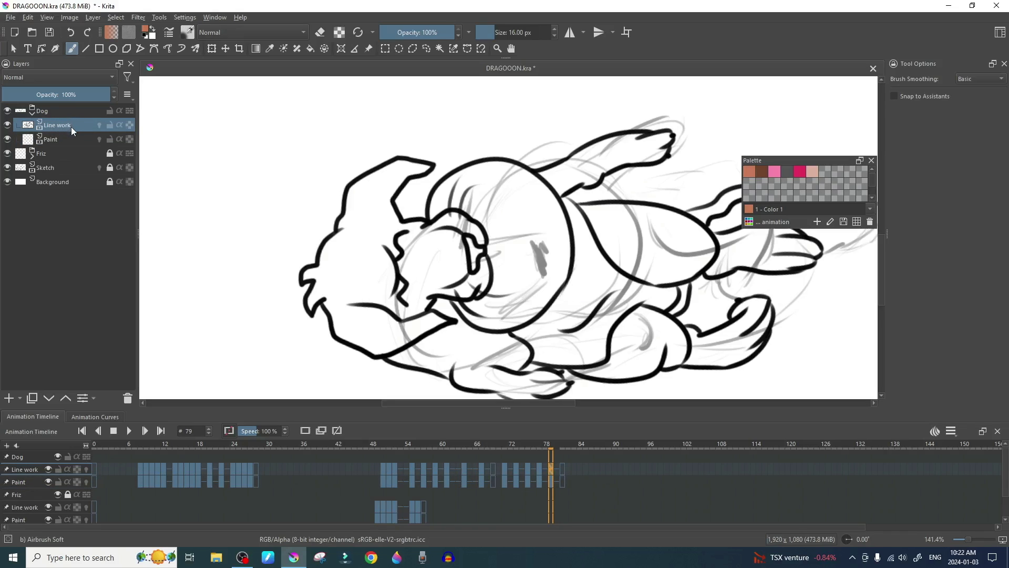
- Add Colorize Mask 1 to the Line work layer from its context menu's Add submenu
right_click(72, 126)
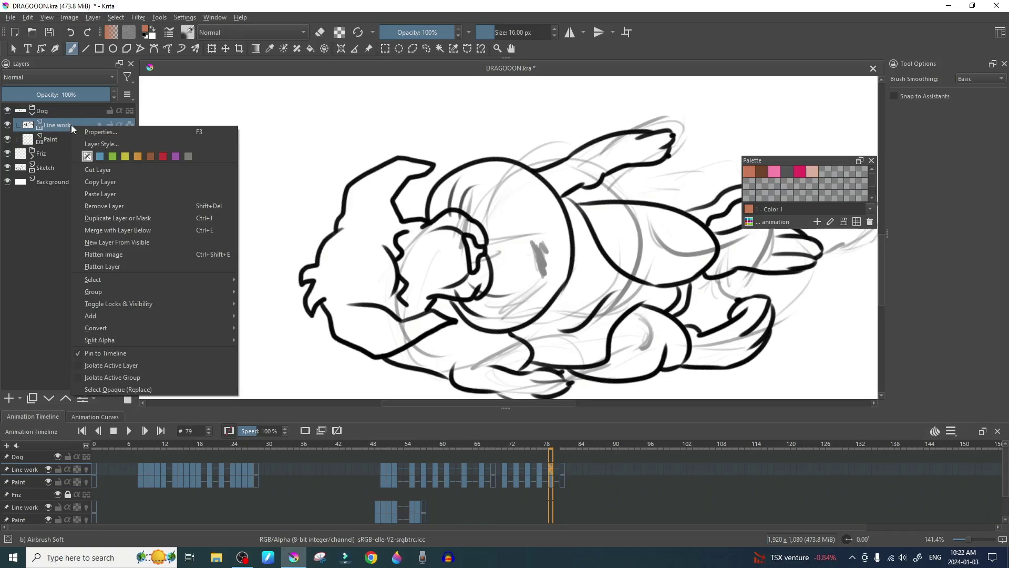
mouse_move(136, 316)
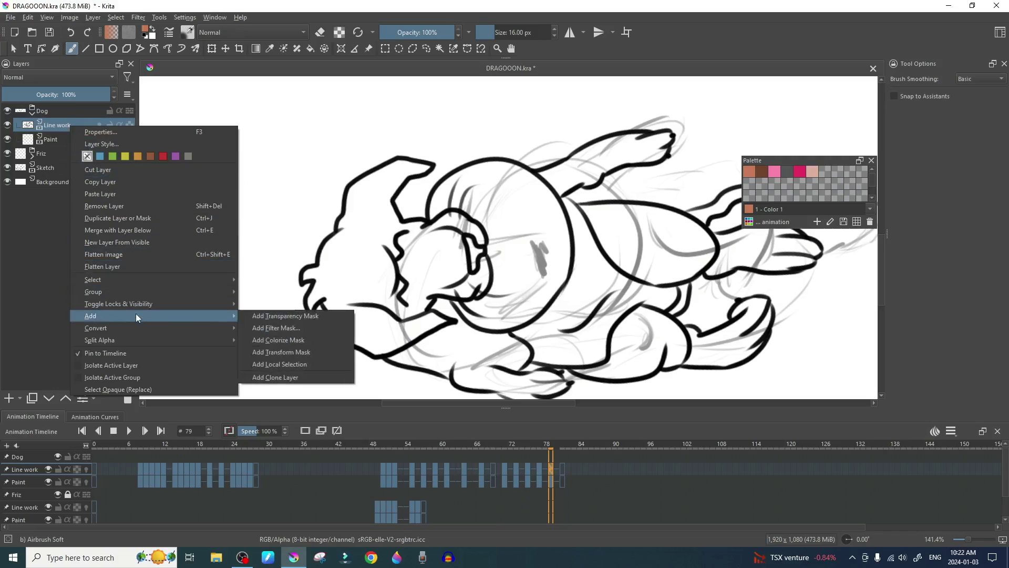
left_click(319, 343)
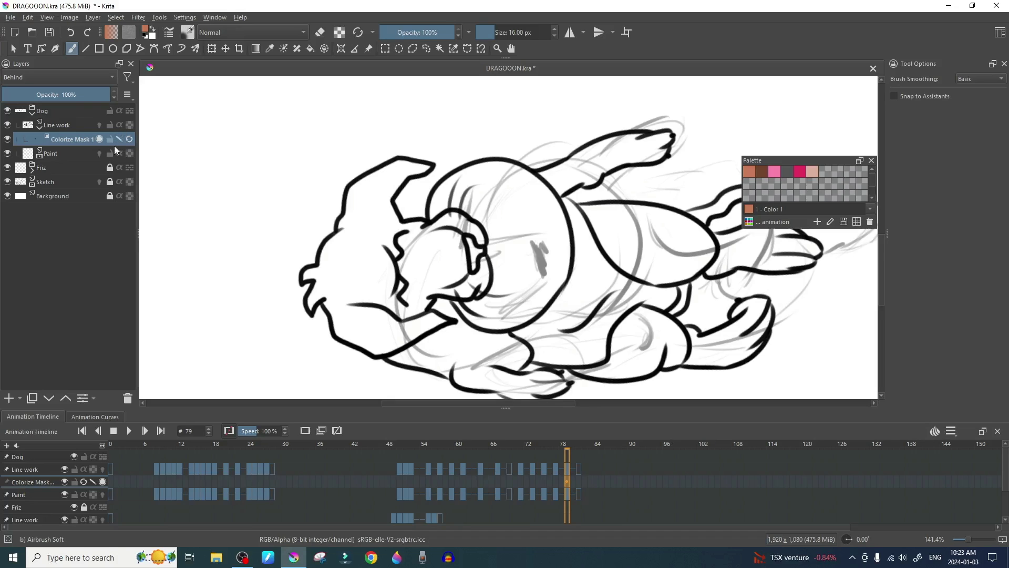
- Select an 8 px basic brush and the main brown palette colour
scroll(504, 276, "down", 2)
scroll(505, 276, "up", 2)
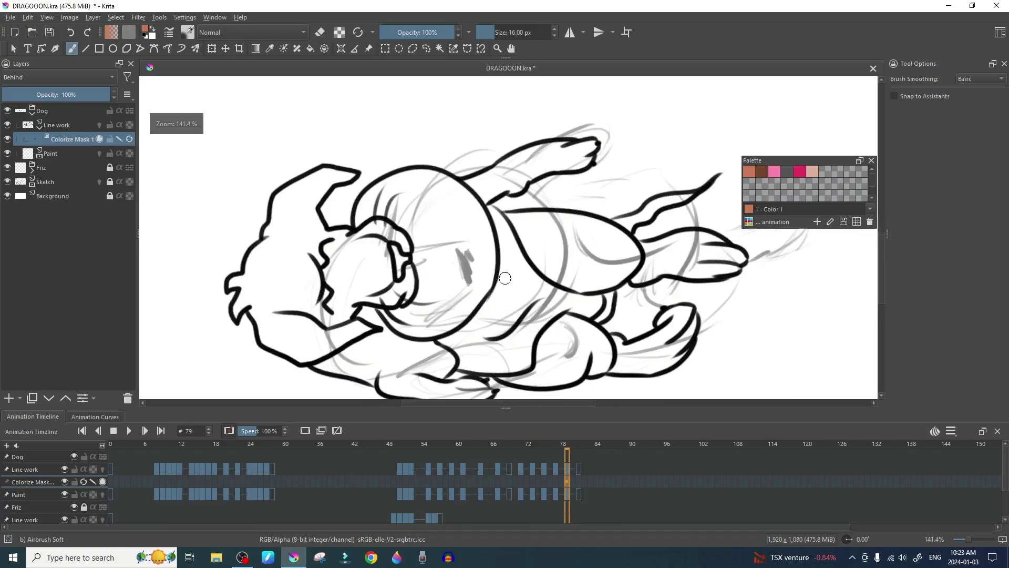
left_click_drag(504, 276, 501, 253)
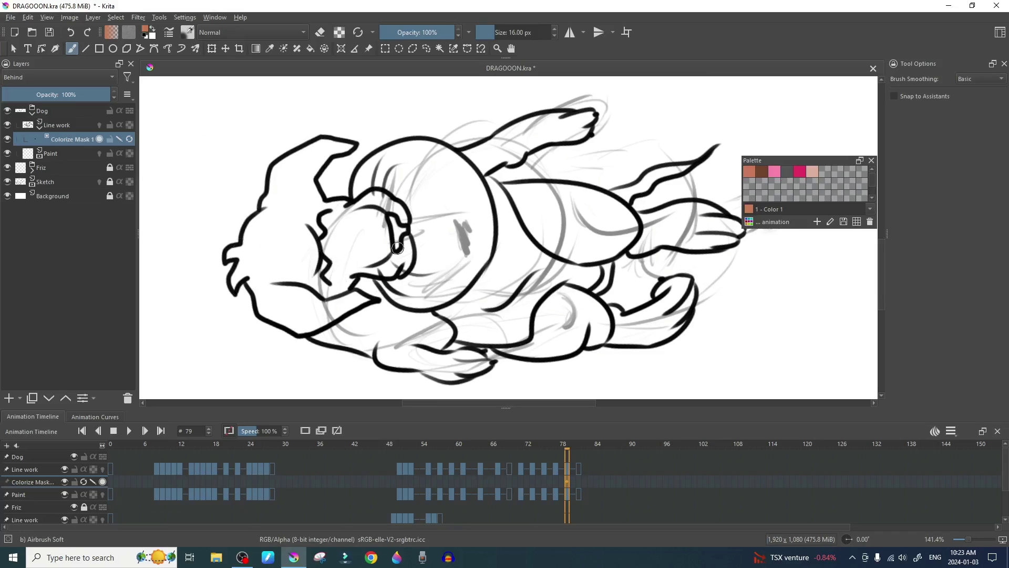
right_click(646, 217)
left_click(715, 244)
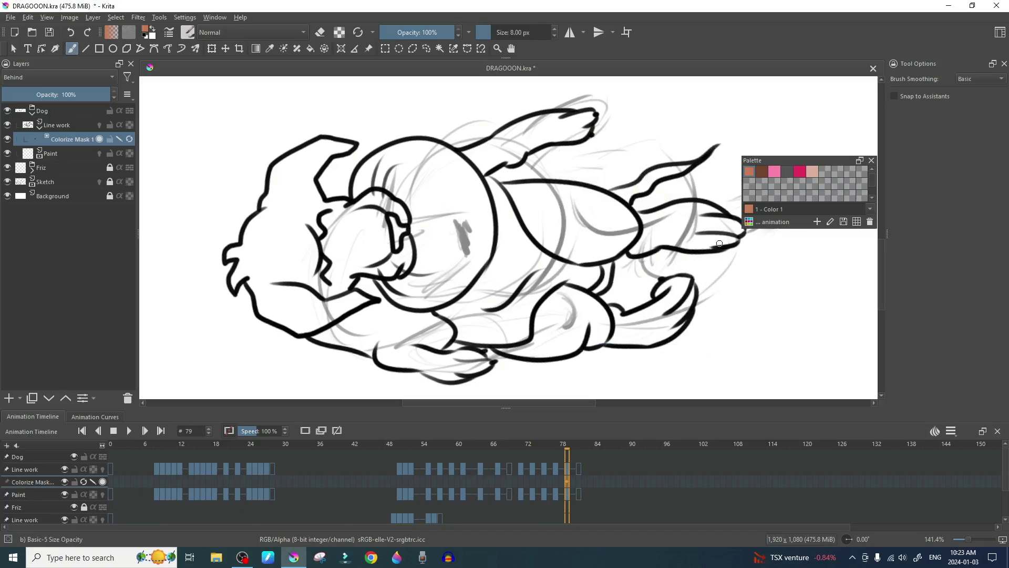
left_click(749, 172)
- Paint brown key strokes on the body, belly, legs, ear, jaw, cheek and muzzle
left_click_drag(537, 201, 595, 226)
mouse_move(545, 343)
left_mouse_down()
mouse_move(601, 328)
mouse_move(582, 307)
left_mouse_up()
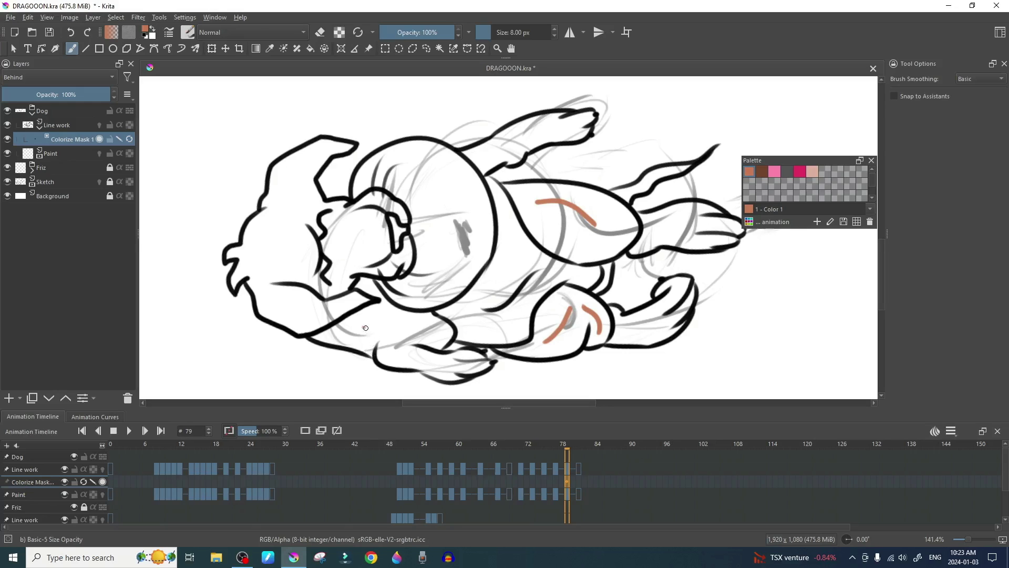
mouse_move(365, 327)
left_mouse_down()
mouse_move(413, 328)
mouse_move(405, 358)
mouse_move(440, 365)
left_mouse_up()
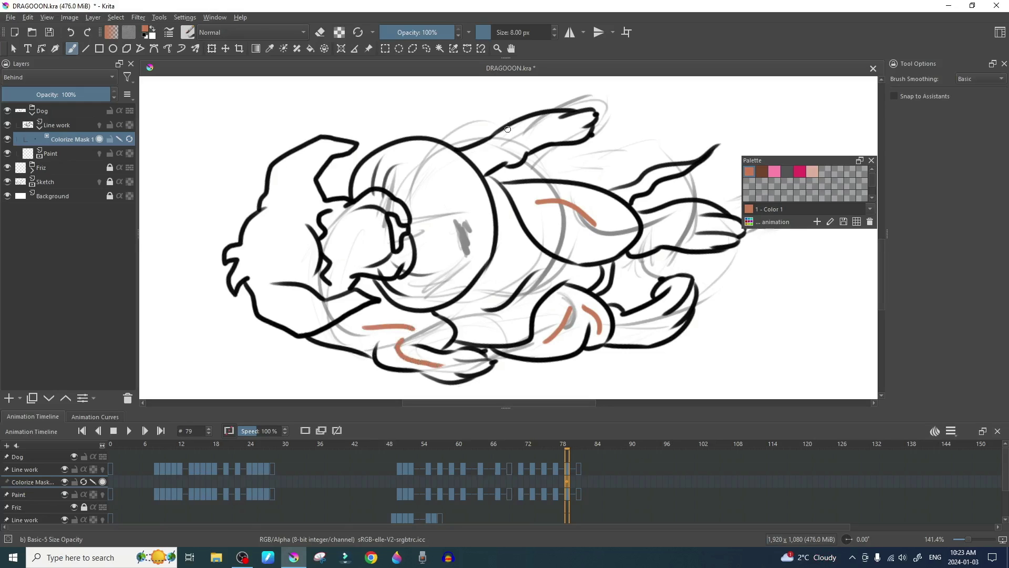
left_click_drag(480, 158, 501, 149)
left_click_drag(511, 140, 550, 124)
mouse_move(312, 154)
left_mouse_down()
mouse_move(275, 261)
mouse_move(286, 243)
left_mouse_up()
left_click_drag(282, 303, 315, 317)
left_click_drag(347, 248, 370, 240)
left_click_drag(375, 200, 392, 210)
left_click_drag(407, 248, 398, 265)
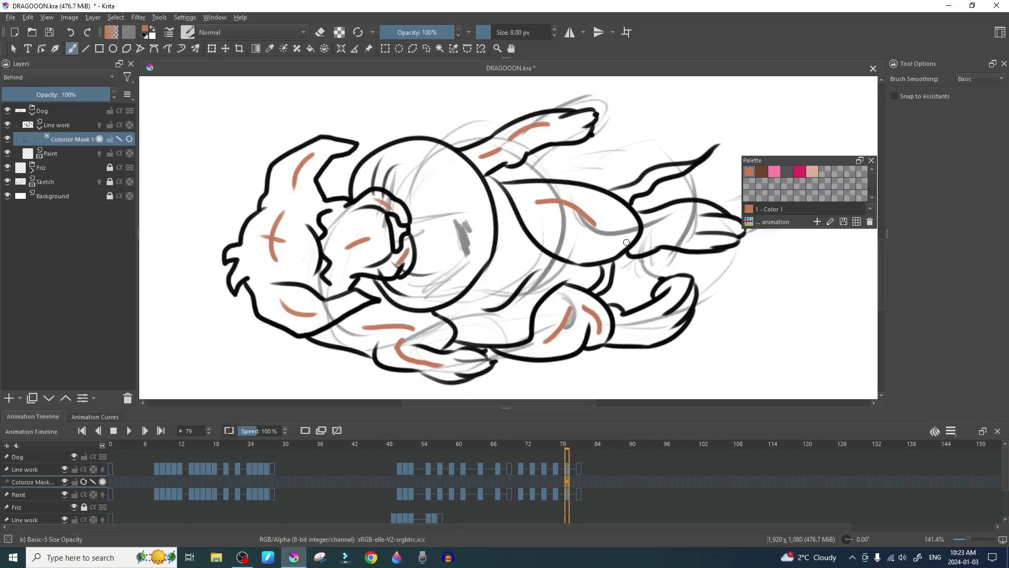
- Mark the tail, lower paw and area between the legs with dark brown strokes
left_click(762, 172)
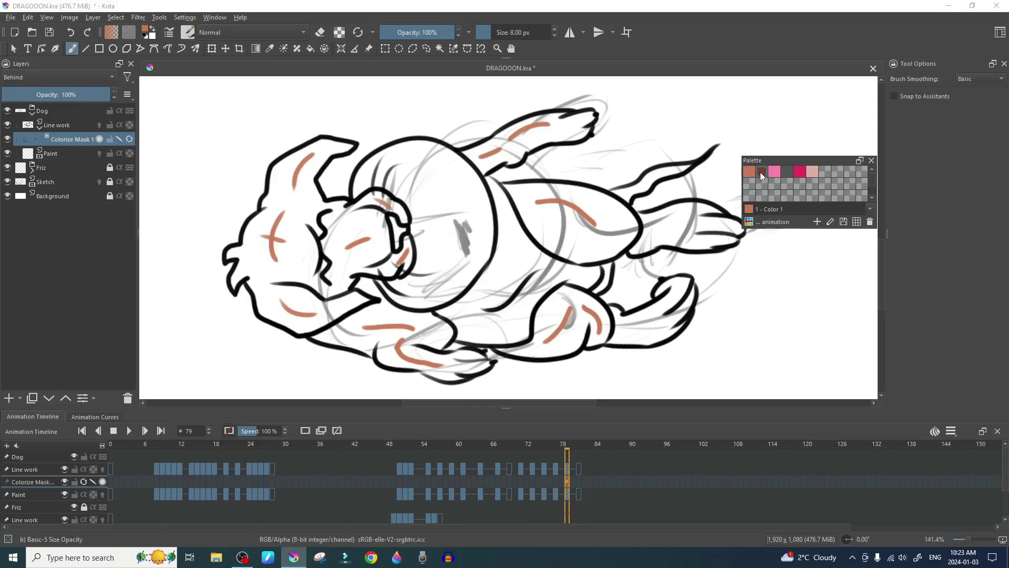
left_click_drag(630, 192, 644, 186)
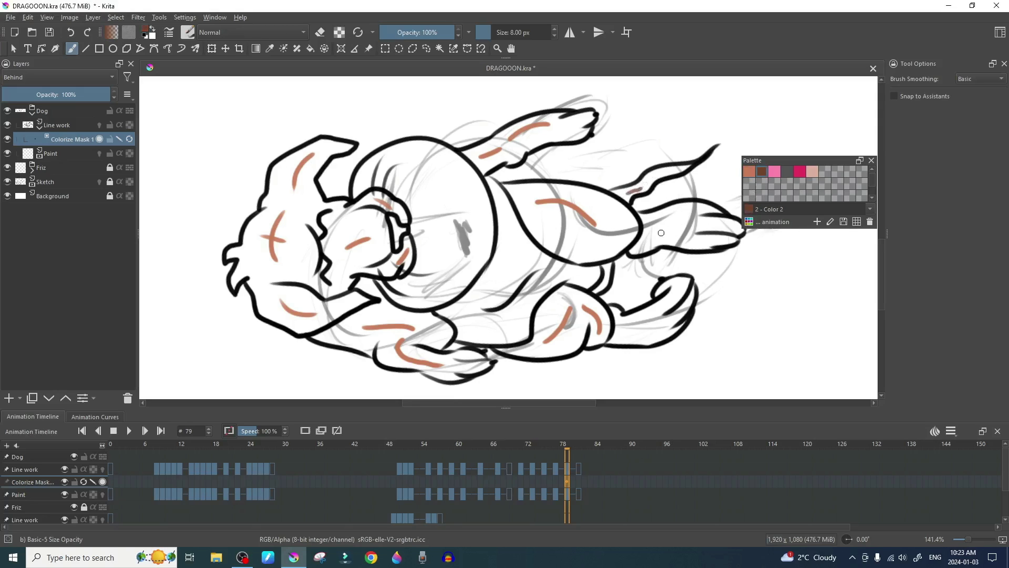
left_click_drag(661, 228, 684, 226)
left_click_drag(632, 333, 659, 323)
left_click_drag(607, 267, 606, 277)
- Mark the belly with light pink key strokes
left_click(812, 172)
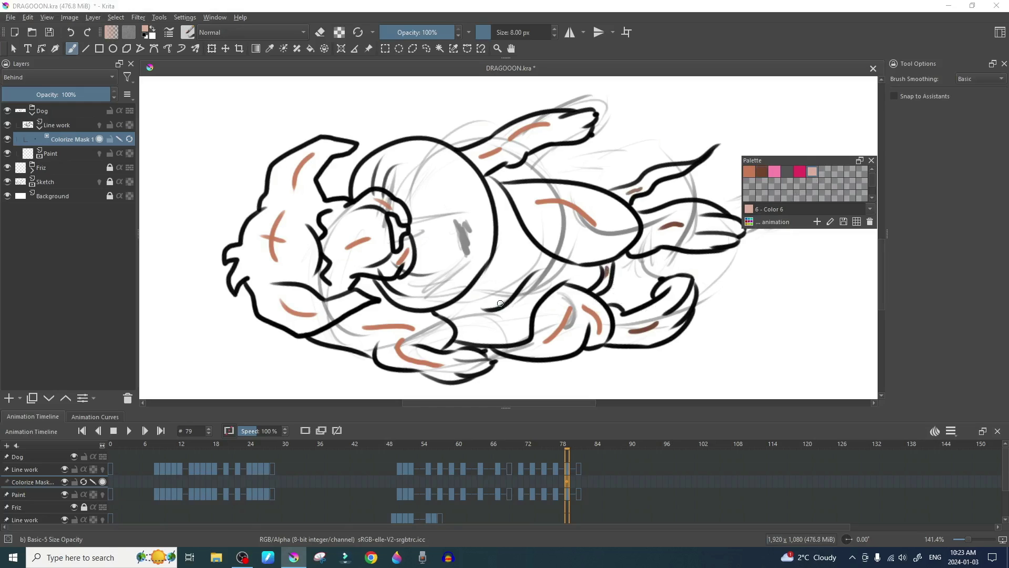
left_click_drag(488, 304, 517, 253)
left_click_drag(504, 329, 528, 285)
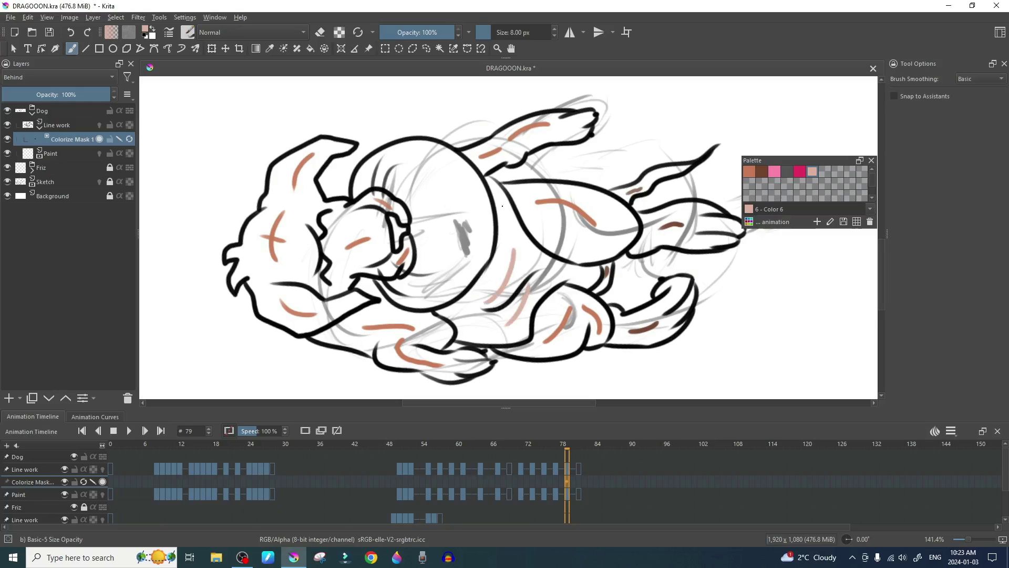
left_click_drag(504, 208, 516, 235)
- Mark the ring around the dog magenta, then set the brush colour to black
left_click(799, 171)
left_click_drag(409, 173, 438, 255)
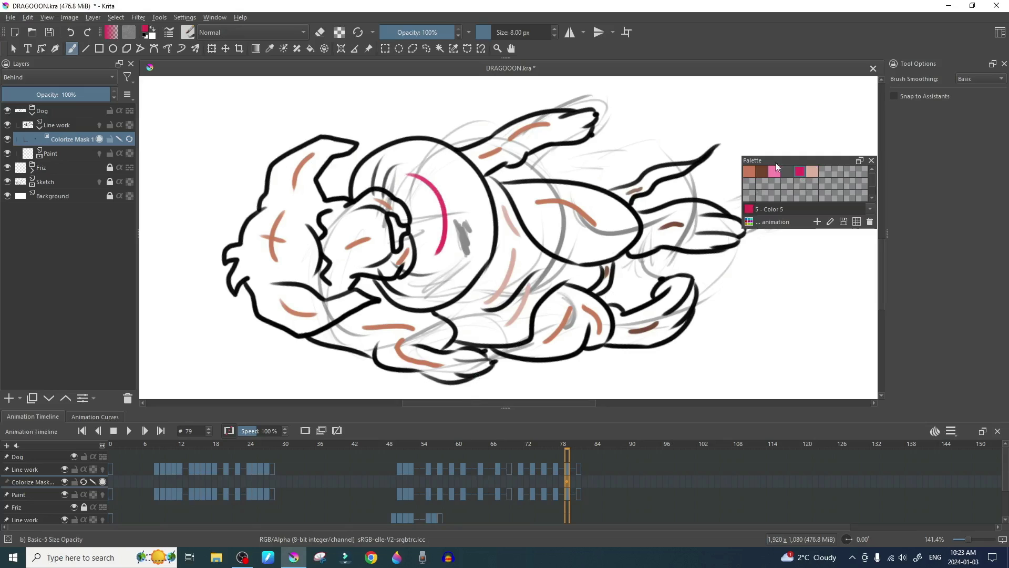
right_click(654, 235)
left_click(671, 256)
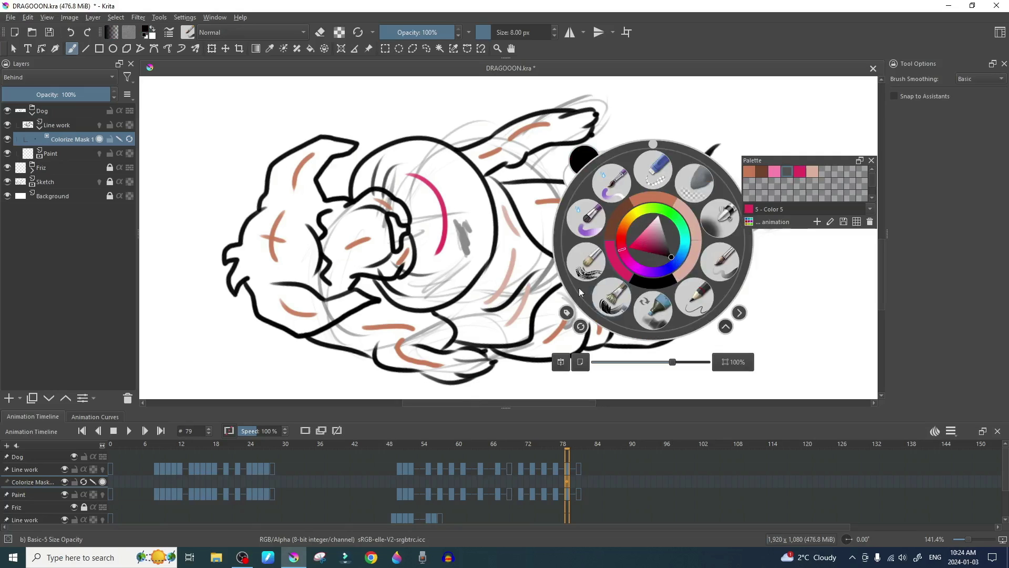
left_click(390, 234)
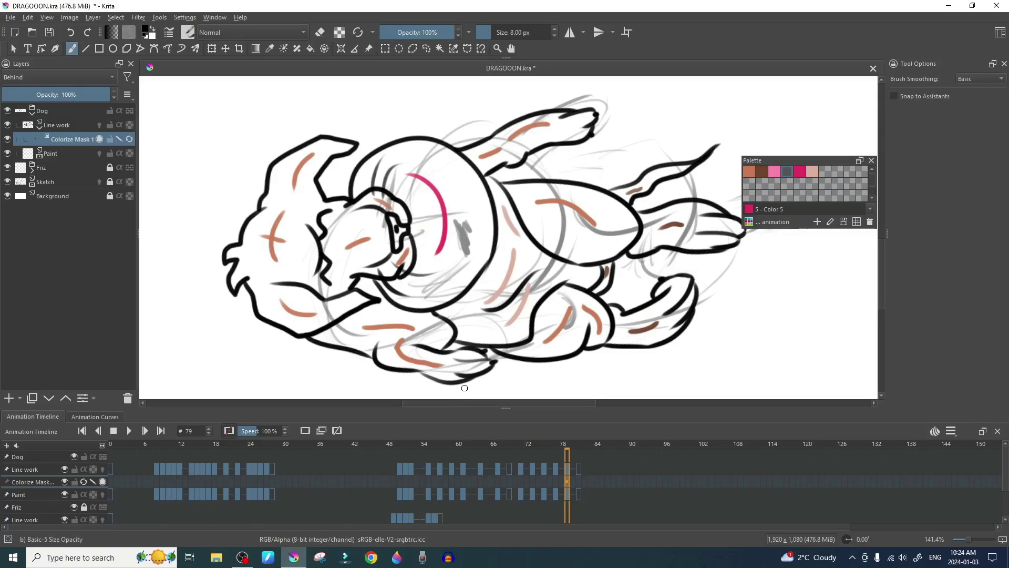
- Update the colorize mask to compute fills from the key strokes
left_click(129, 139)
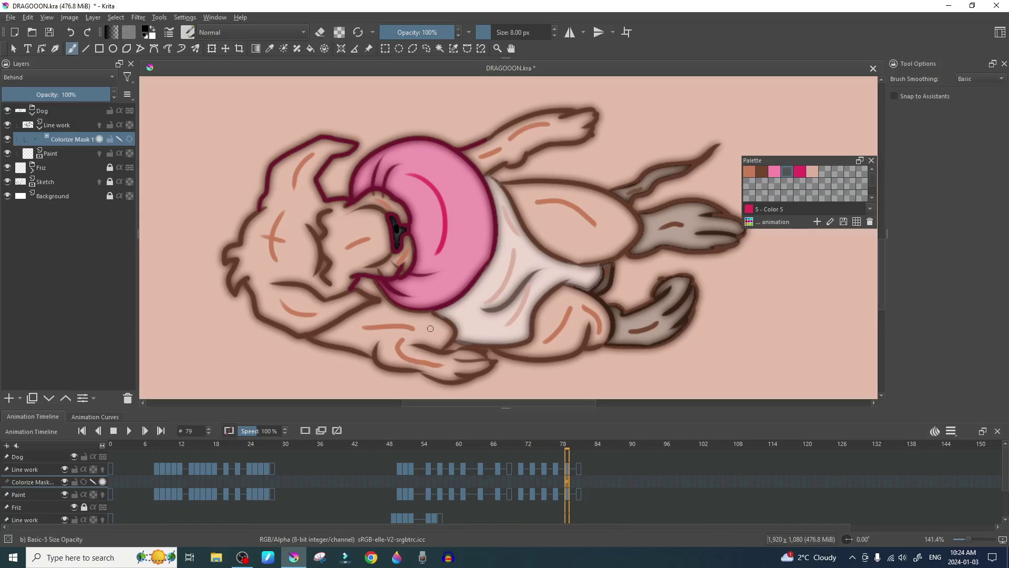
scroll(434, 322, "down", 1)
left_click_drag(440, 316, 481, 305)
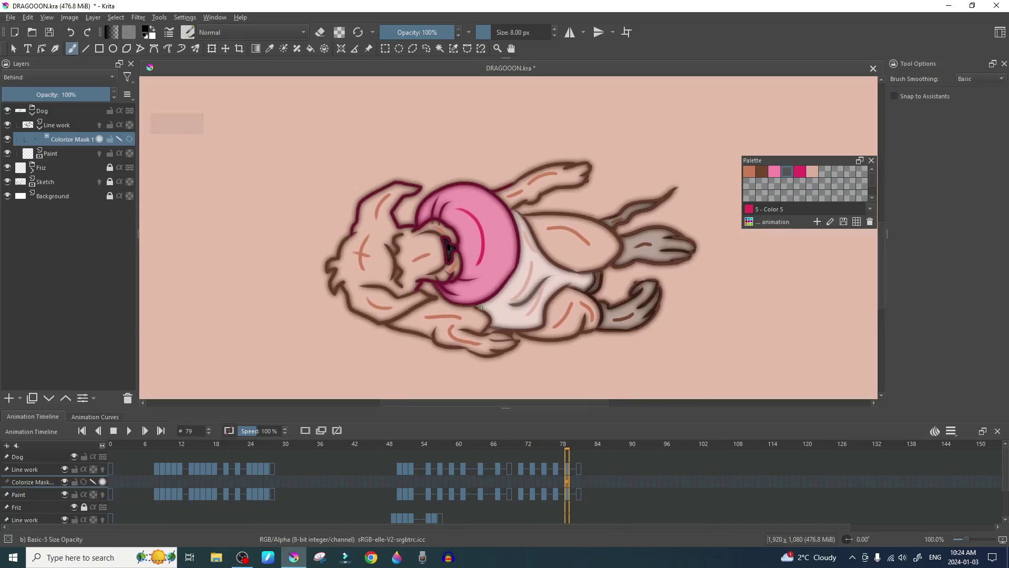
- Turn off Edit Key Strokes to inspect the colouring, then turn it back on
left_click(119, 138)
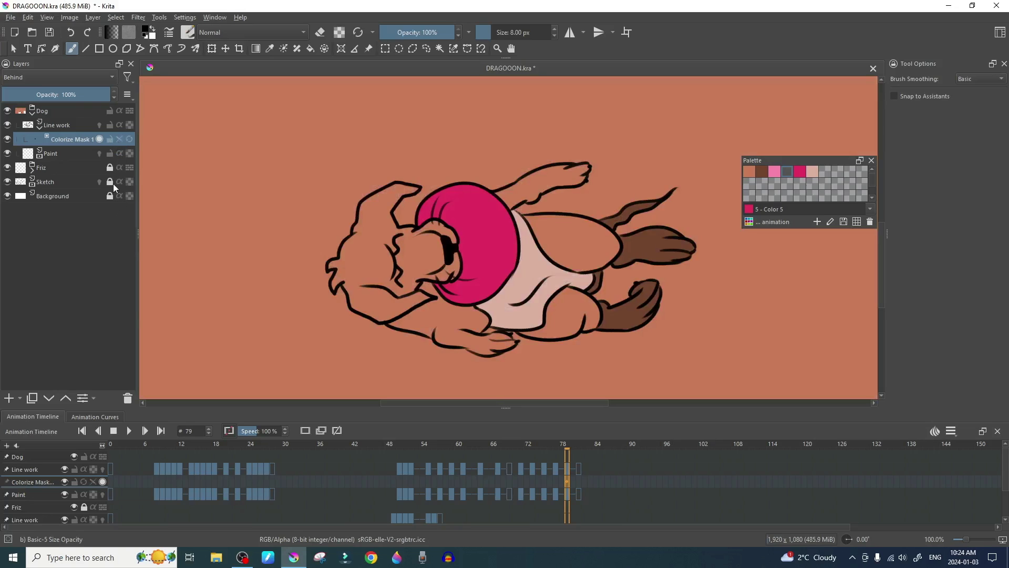
scroll(355, 184, "down", 1)
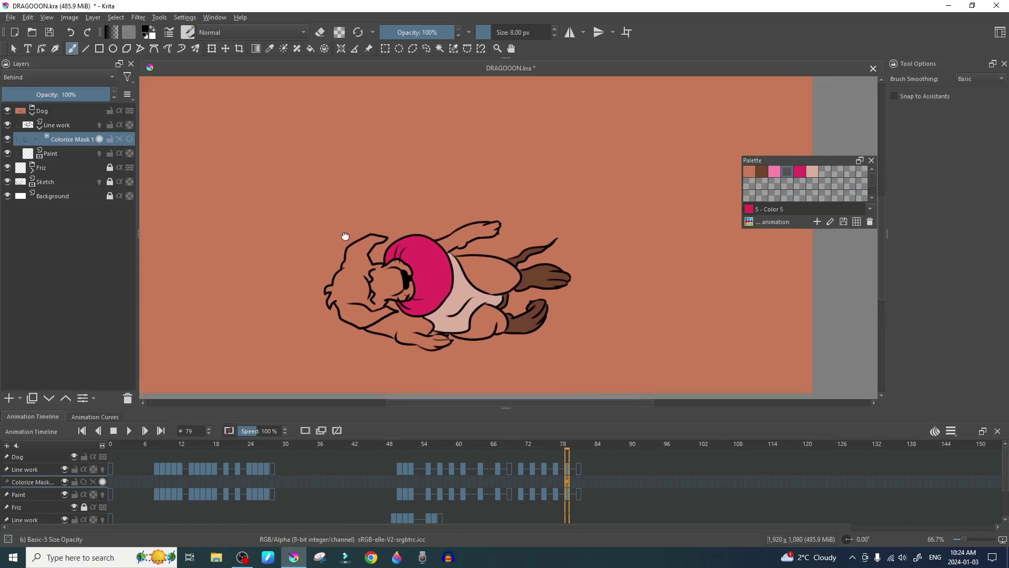
scroll(348, 244, "up", 1)
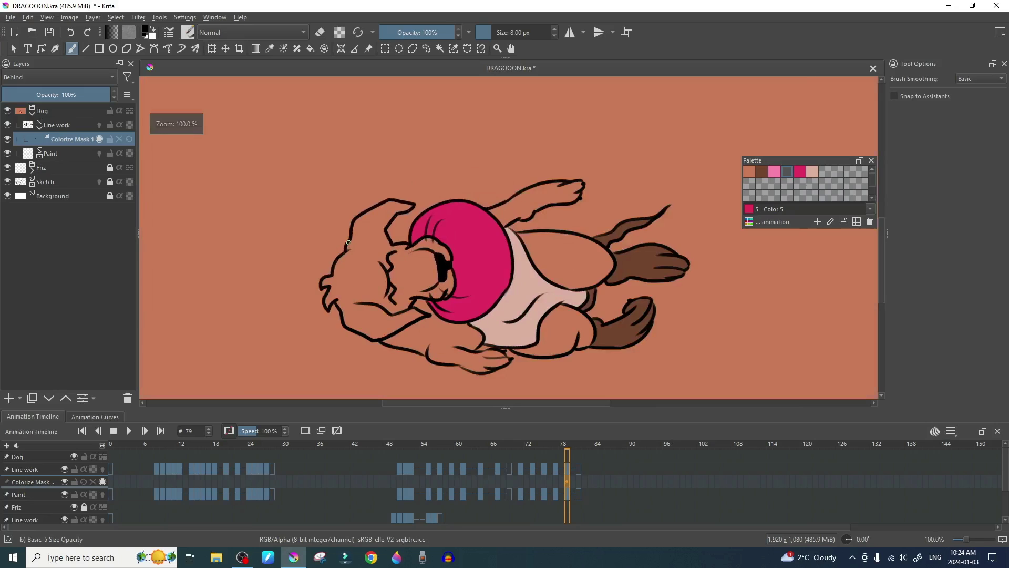
scroll(352, 244, "down", 1)
scroll(358, 243, "up", 1)
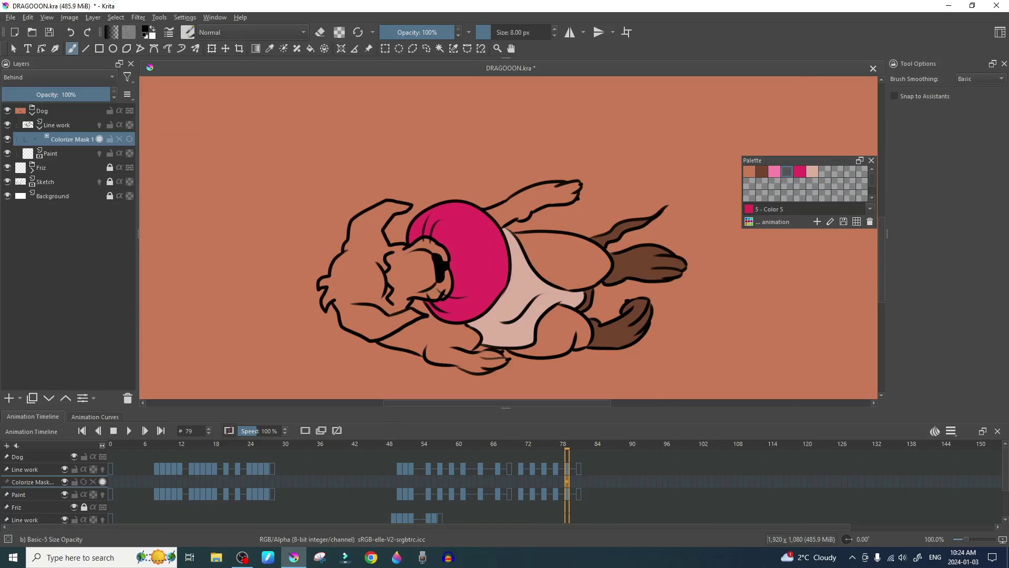
left_click(119, 139)
- Adjust the brush colour, try a test stroke, and undo it
right_click(423, 209)
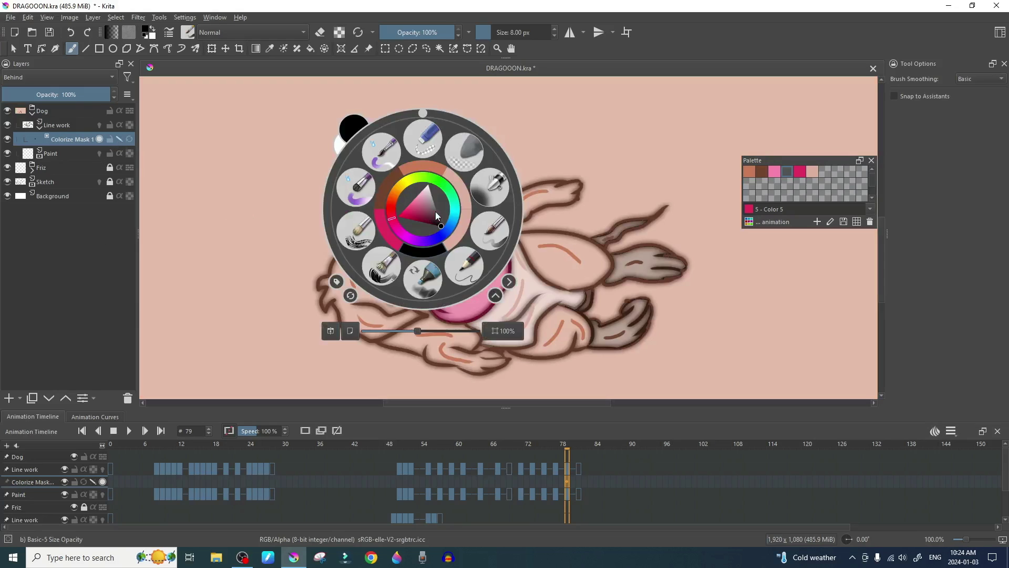
left_click(449, 192)
right_click(430, 210)
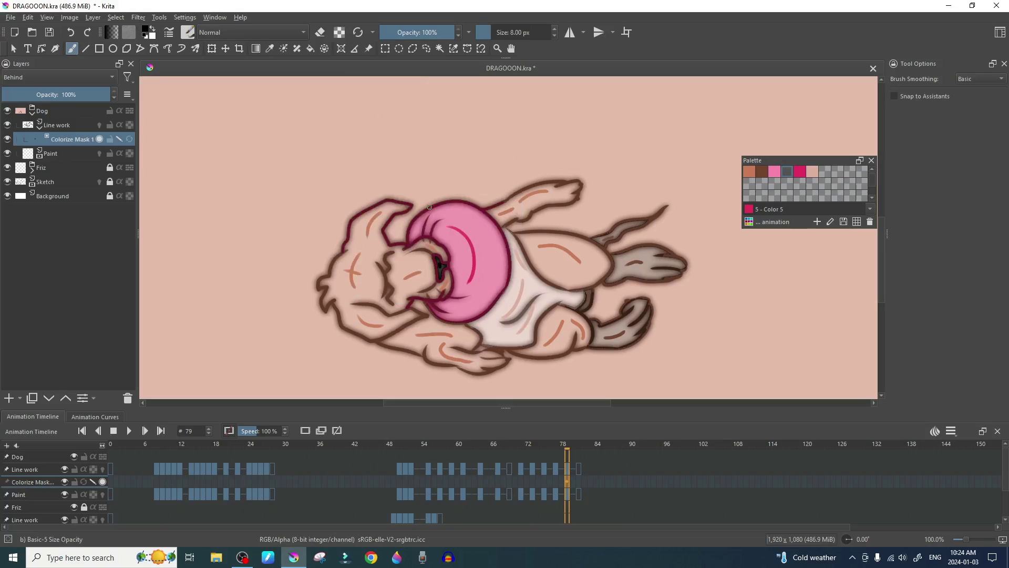
left_click_drag(214, 131, 247, 167)
key("ctrl+z")
- Pick bright green and draw an X on the background left of the dog
right_click(251, 188)
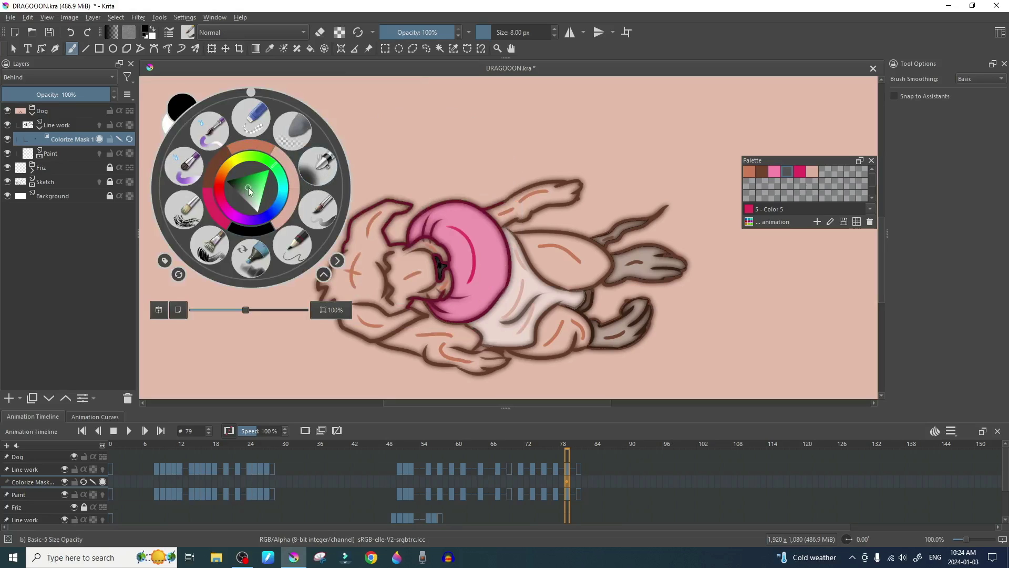
left_click(272, 174)
right_click(281, 181)
left_click_drag(216, 140, 266, 197)
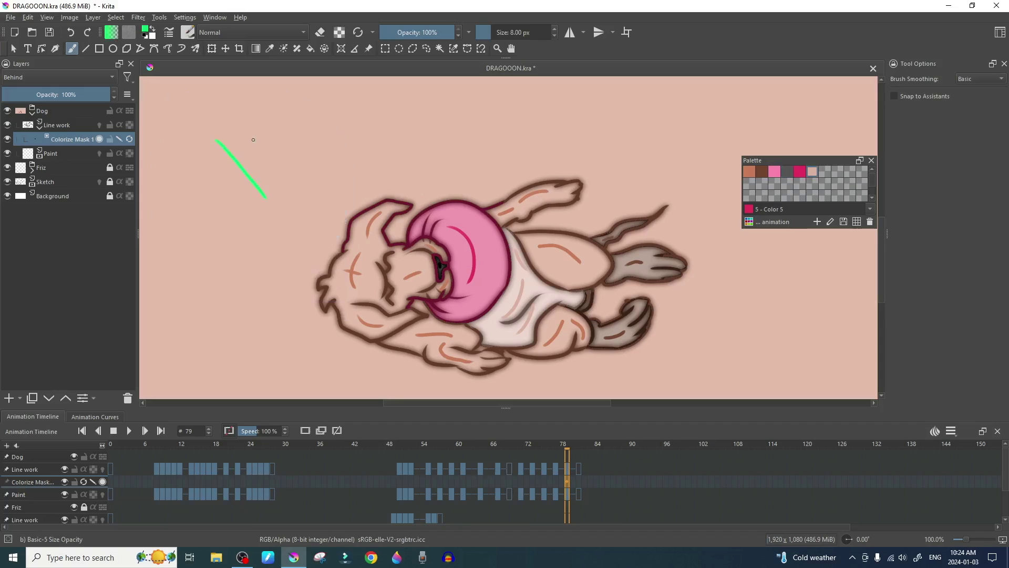
left_click_drag(254, 139, 221, 201)
- Step back to frame 78 and zoom out
key("Left")
scroll(443, 373, "down", 1)
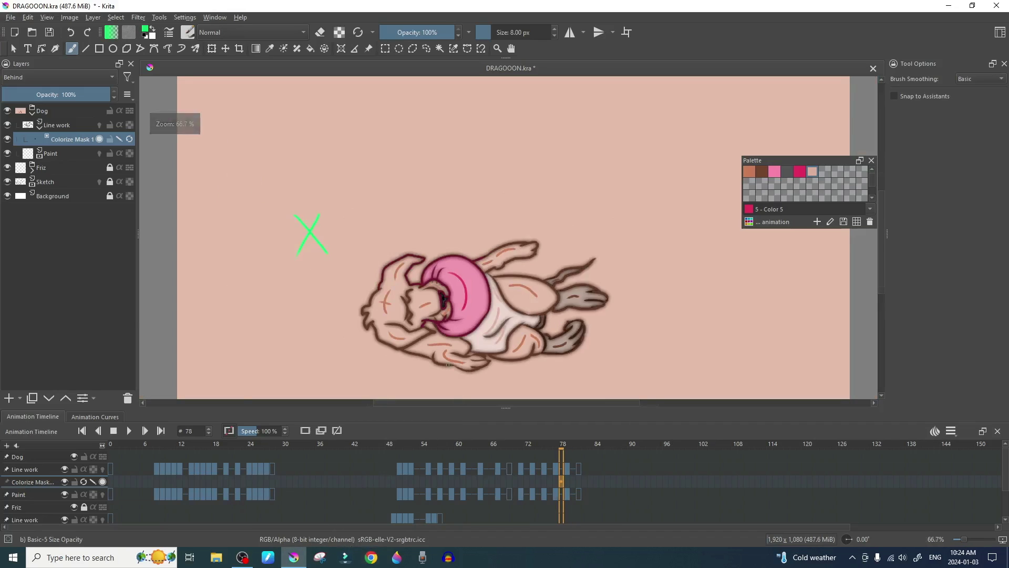
scroll(443, 373, "down", 1)
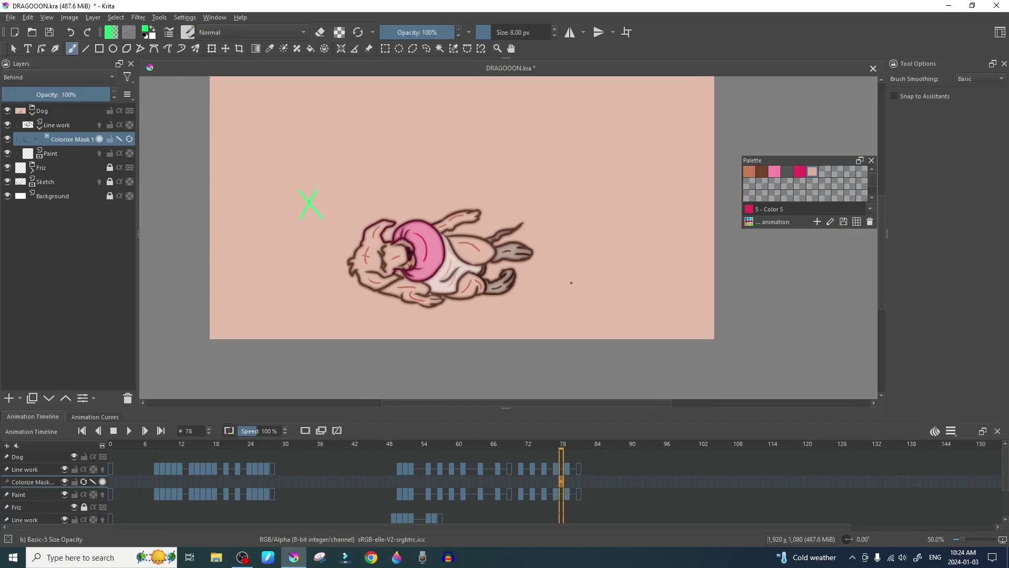
scroll(565, 296, "up", 1)
scroll(561, 293, "down", 1)
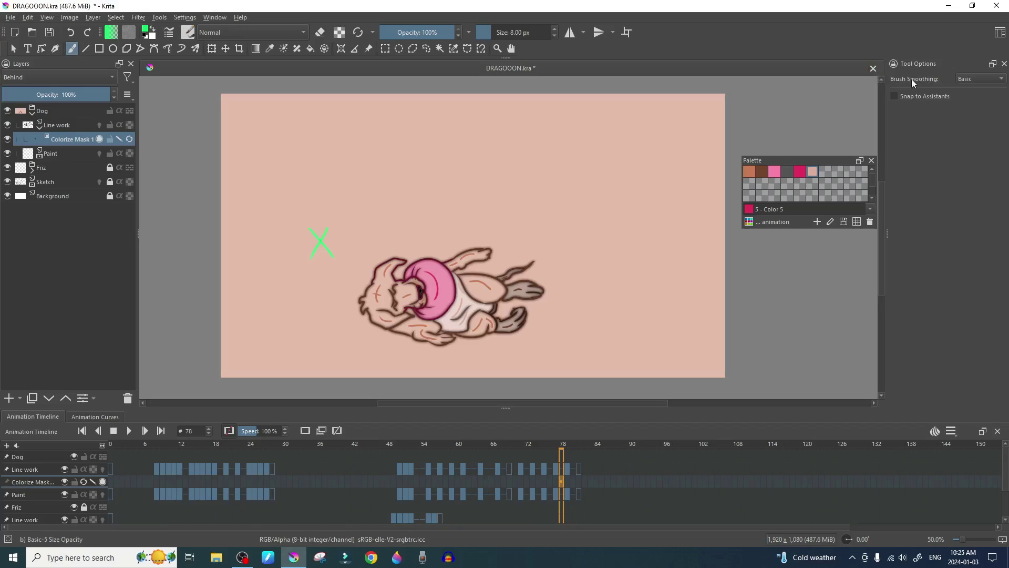
left_click(1004, 64)
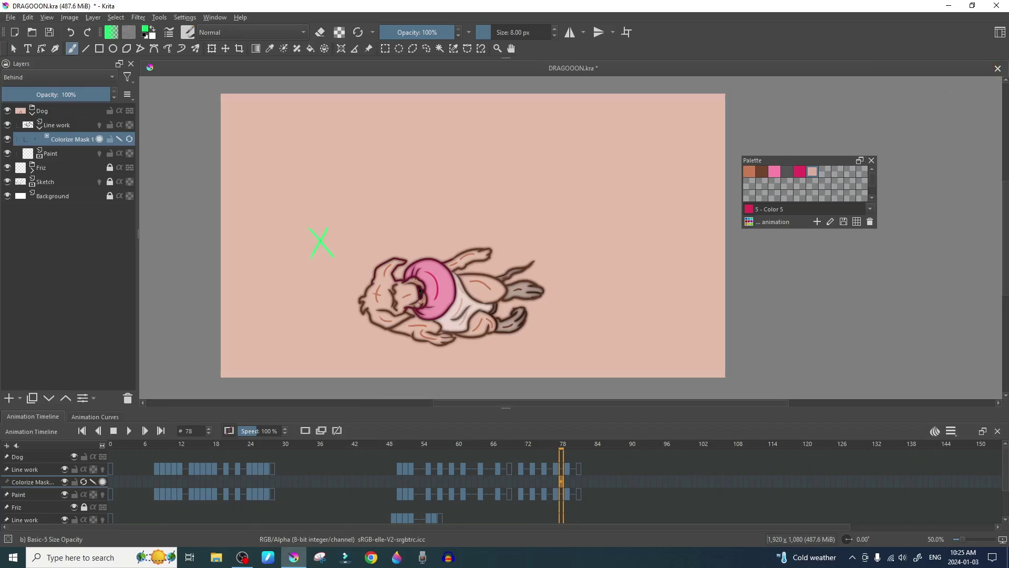
left_click(191, 21)
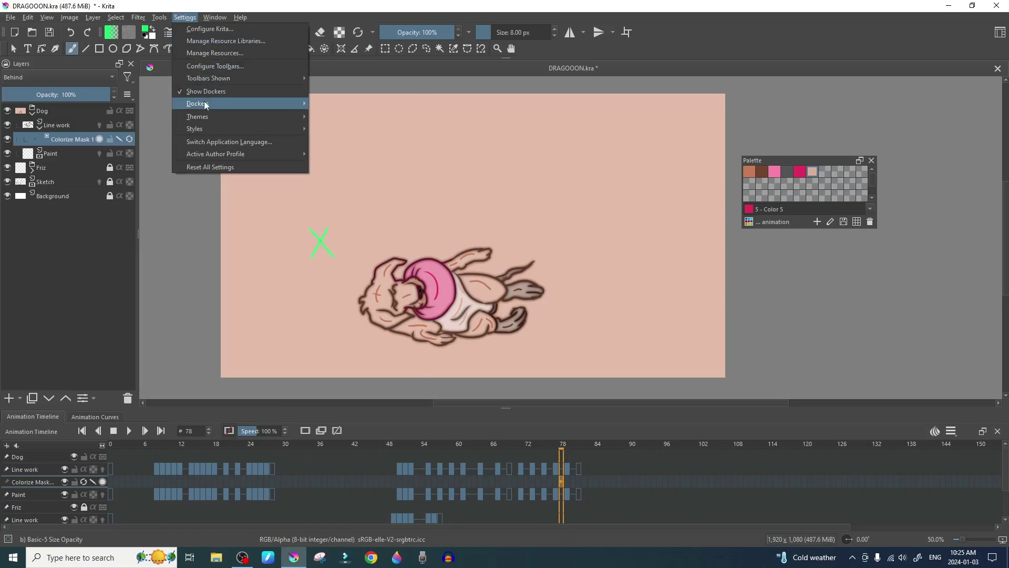
mouse_move(204, 103)
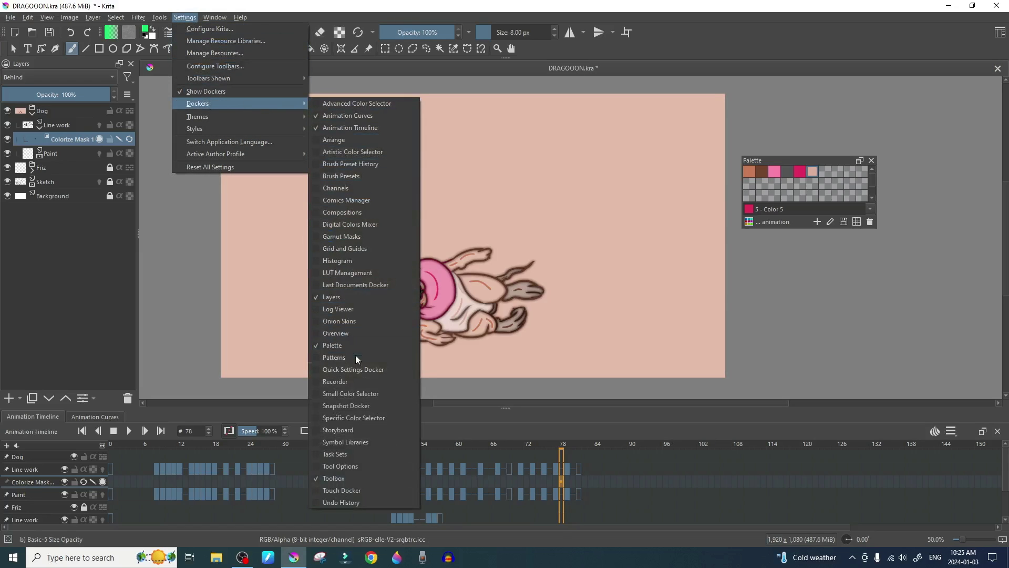
left_click(330, 467)
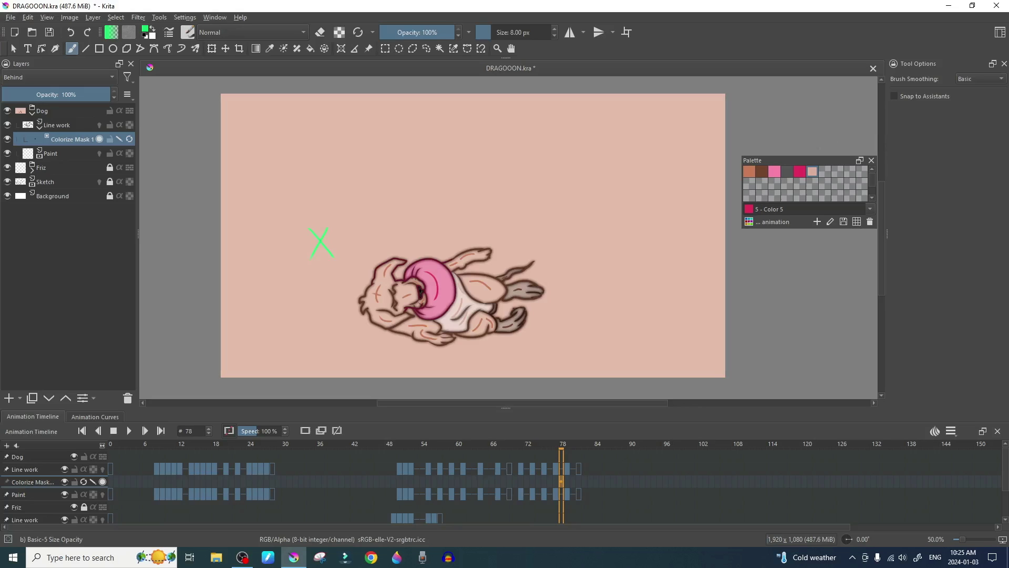
- Switch to the Colorize Mask tool so Tool Options lists its Key Strokes
left_click(279, 52)
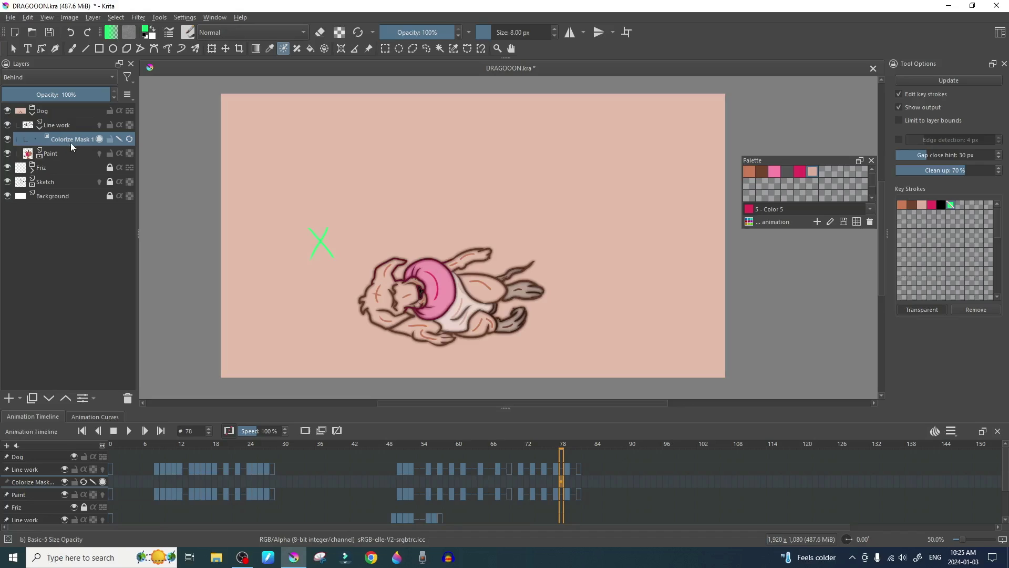
- Update Colorize Mask 1, hide key strokes, and view frame 79 zoomed to 66.7%
left_click(130, 138)
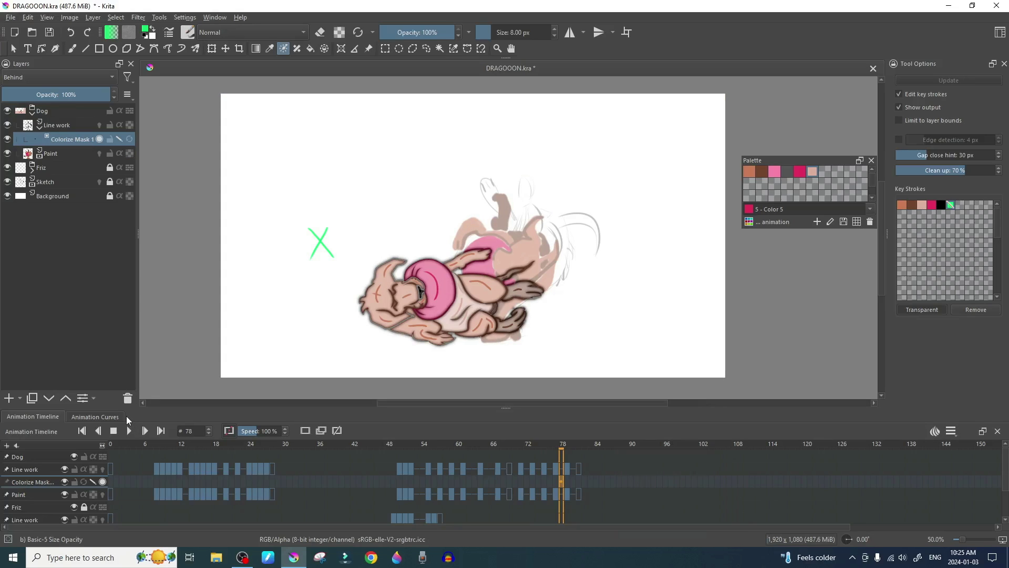
left_click(119, 139)
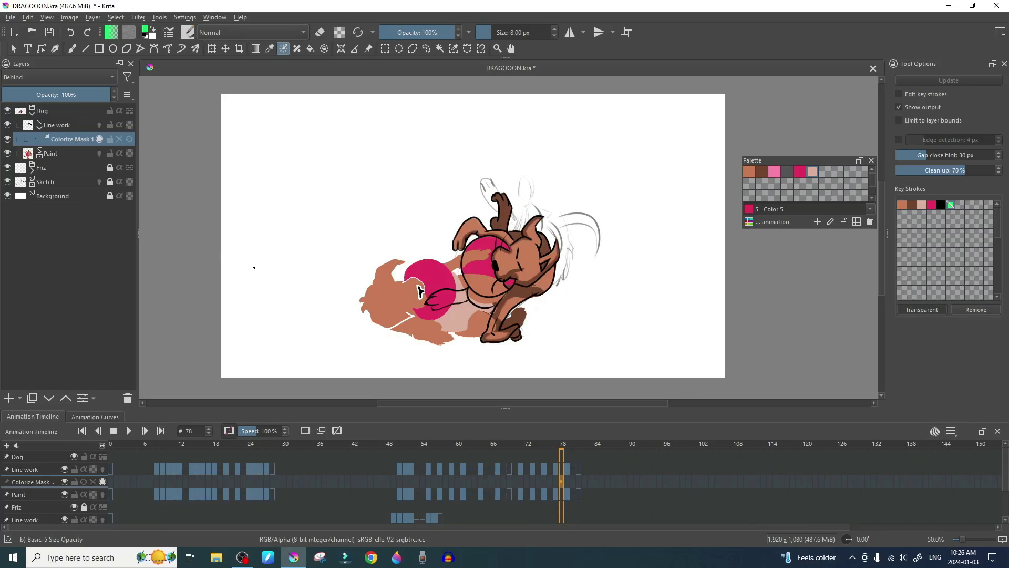
left_click(568, 469)
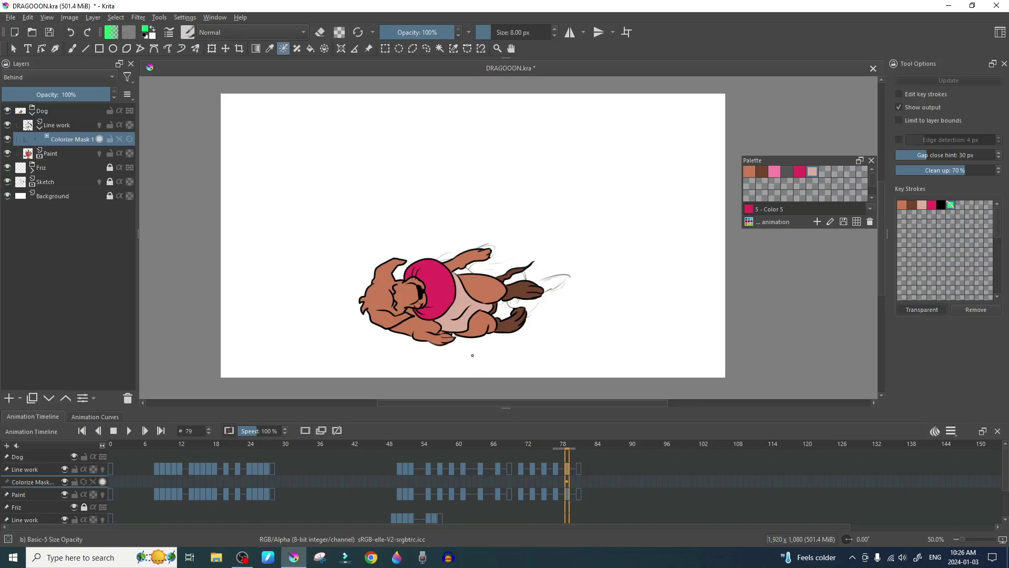
scroll(472, 356, "up", 1)
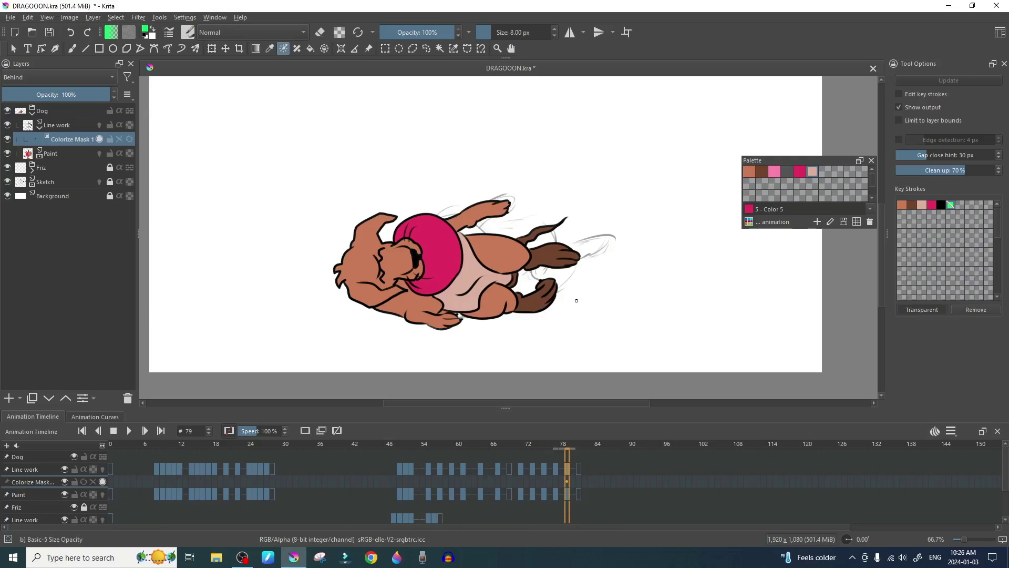
- Load dark brown with the 16 px Airbrush Soft brush
left_click(762, 171)
right_click(523, 238)
left_click(586, 210)
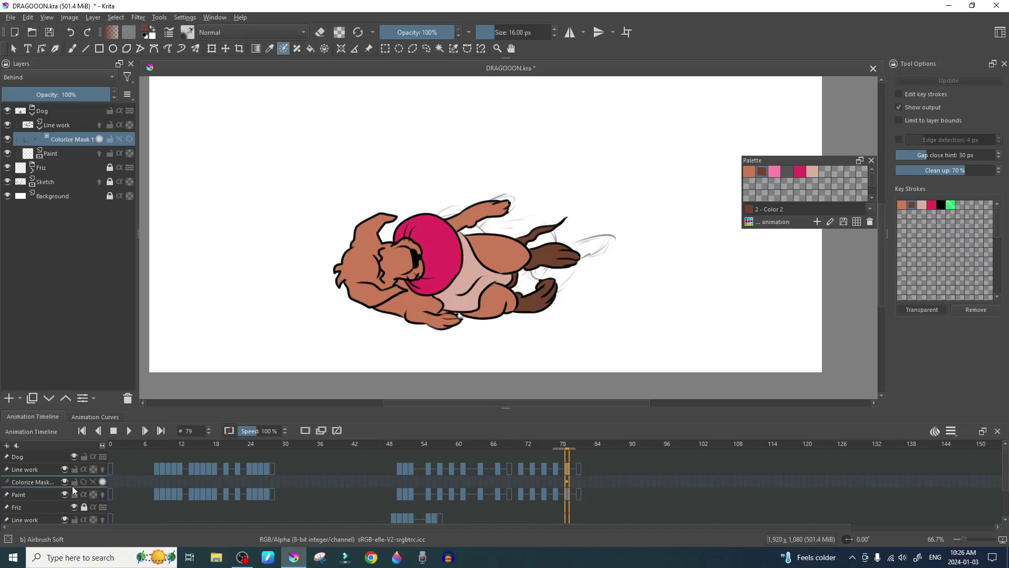
- Compare frames 76 to 81 in the timeline and return to frame 79
left_click(563, 481)
left_click(568, 483)
left_click(575, 480)
left_click(569, 481)
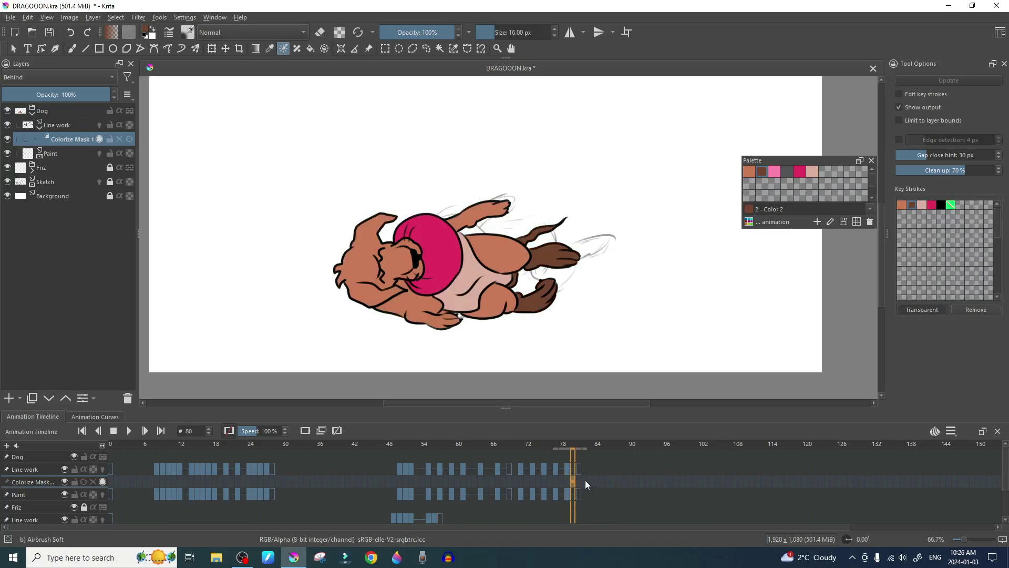
left_click(605, 480)
left_click(579, 480)
left_click(570, 481)
left_click(551, 482)
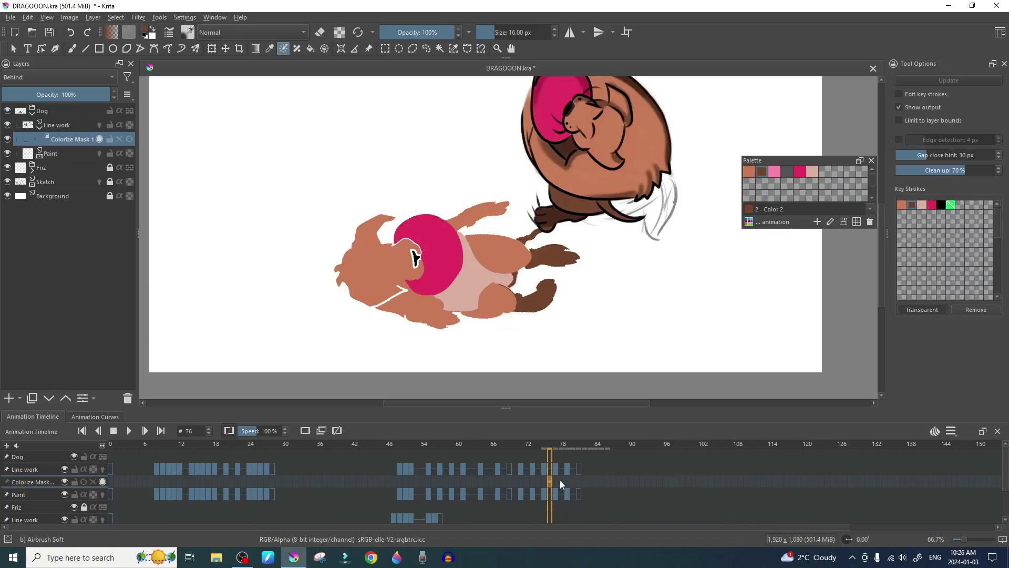
left_click(560, 481)
left_click(565, 481)
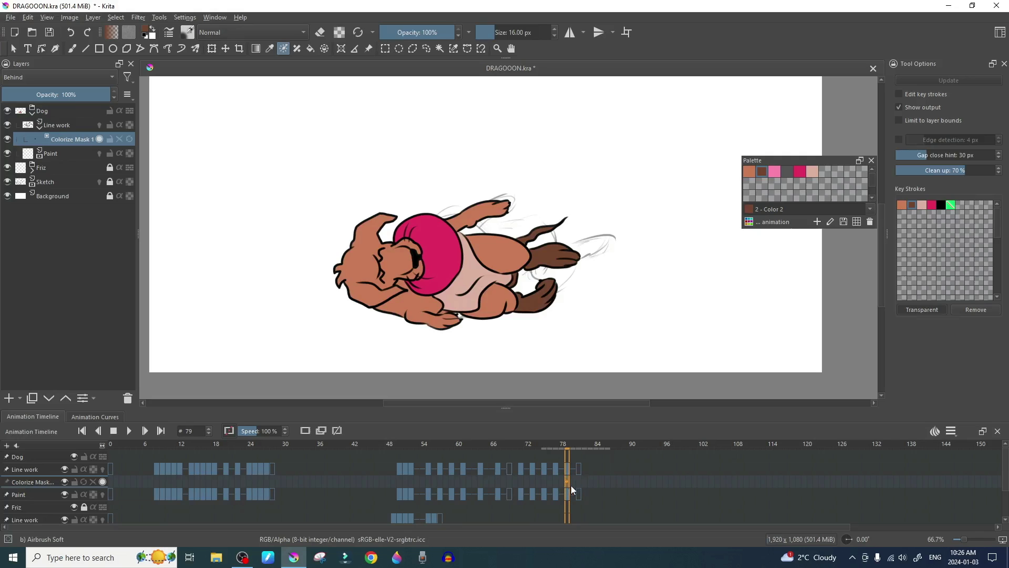
- Convert Colorize Mask 1 to a paint layer and jump to frame 0
right_click(82, 138)
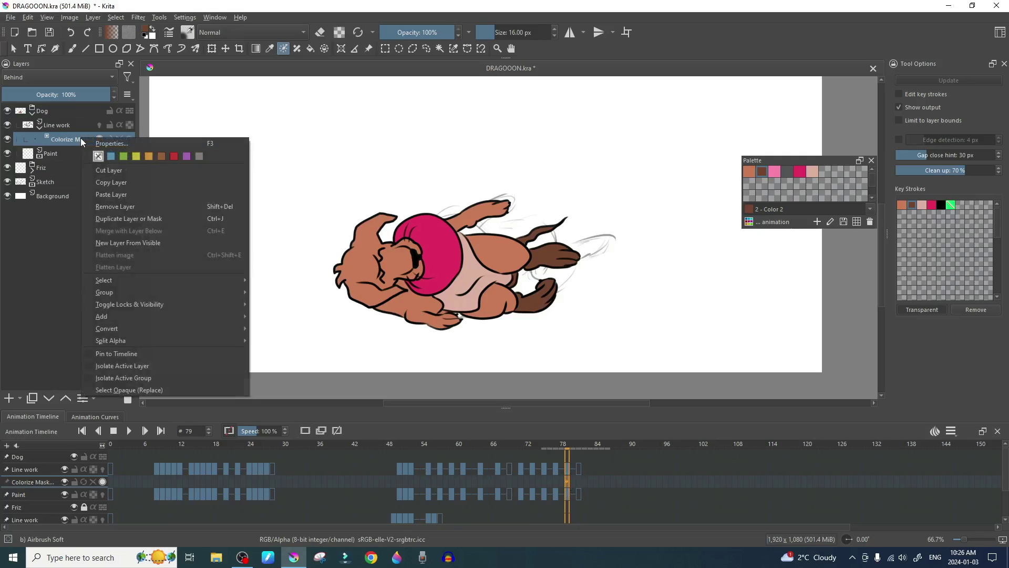
mouse_move(205, 328)
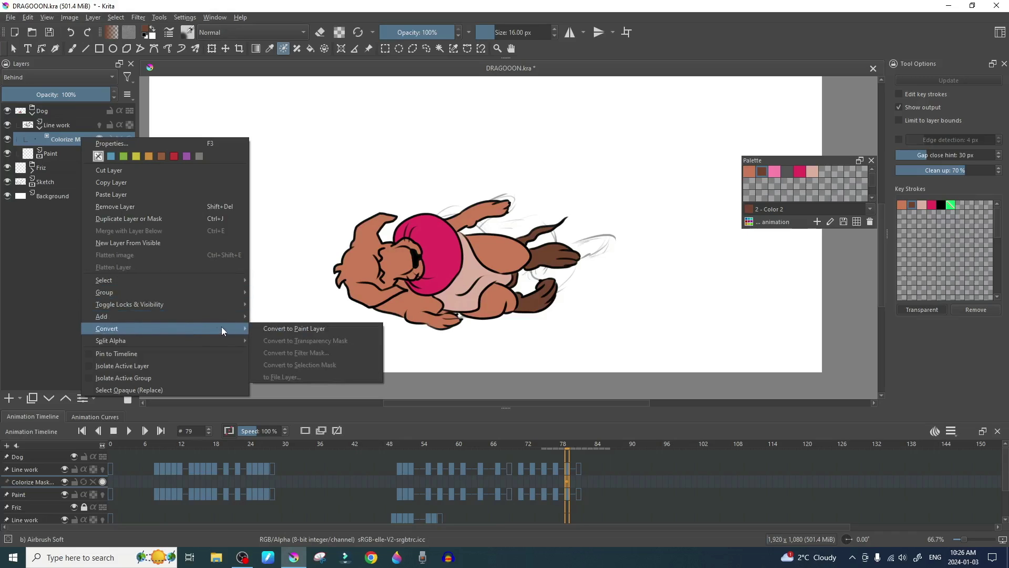
left_click(276, 329)
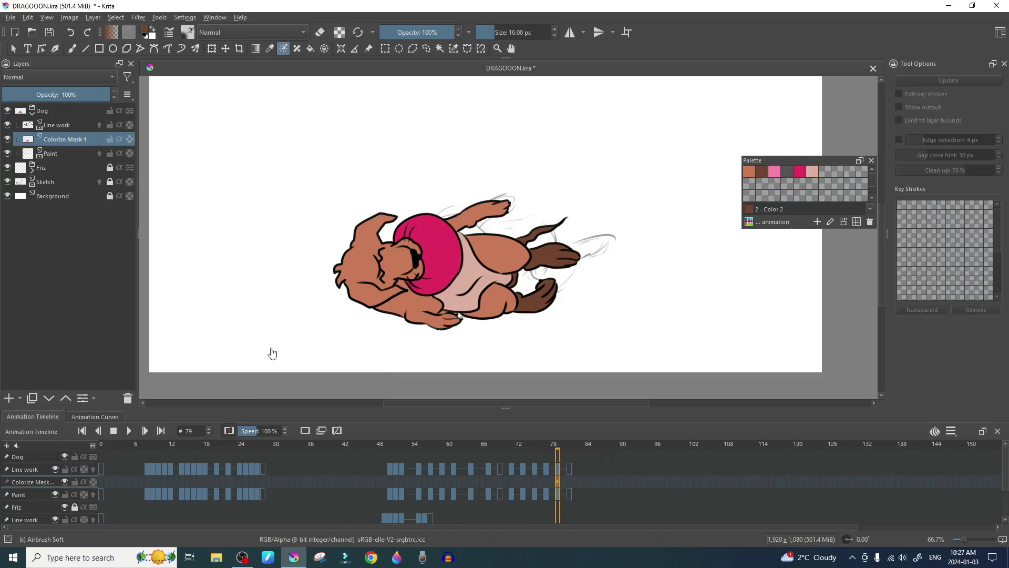
left_click(100, 481)
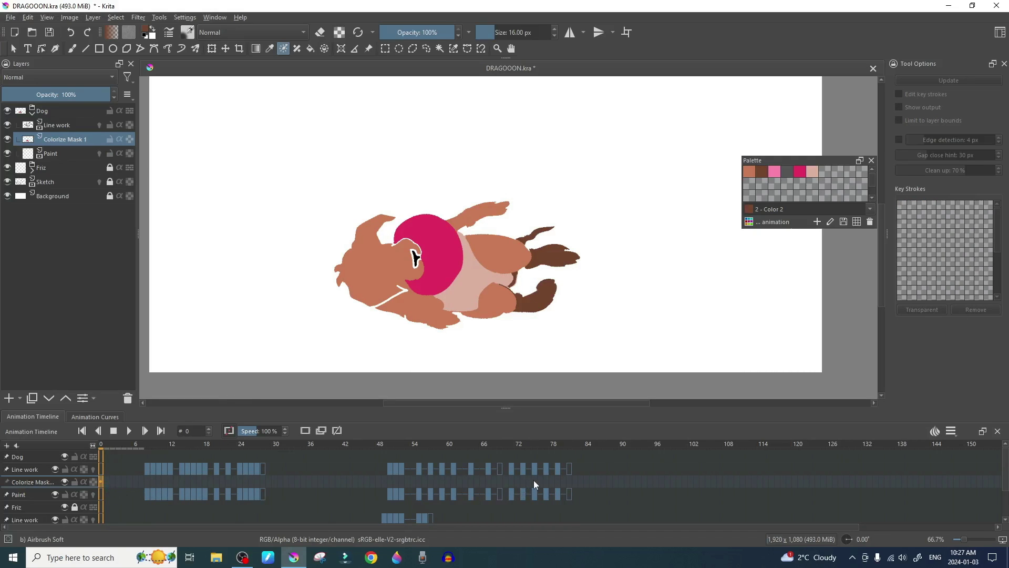
- Turn on onion skins for the colour layer and compare frame 83 with frame 79
left_click_drag(534, 481, 560, 484)
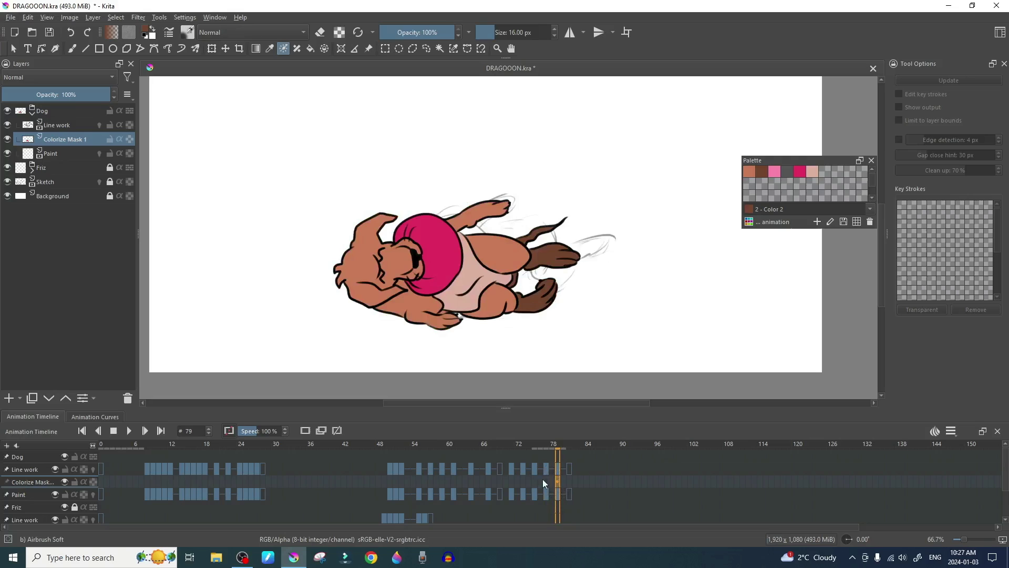
left_click(321, 431)
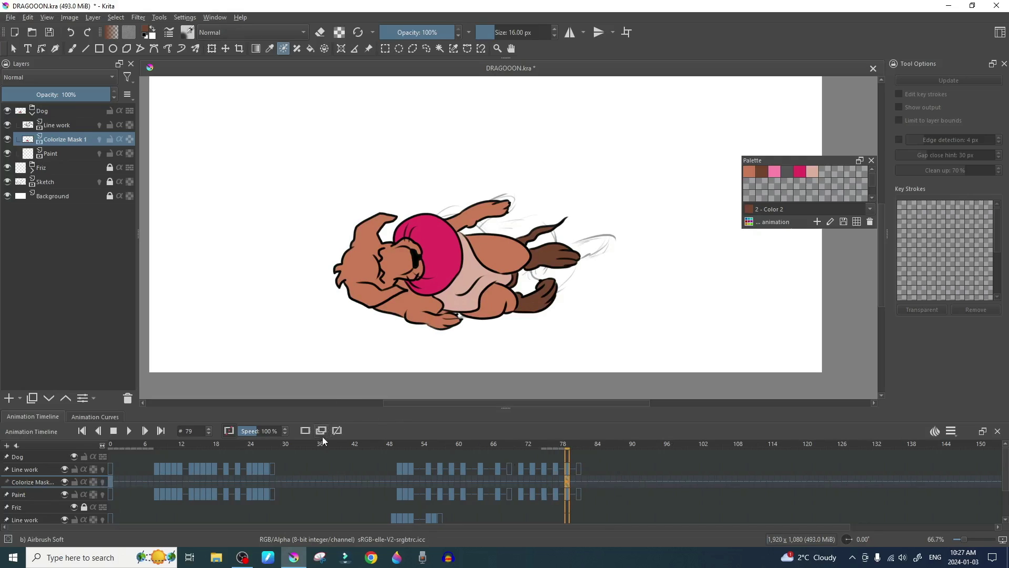
left_click(592, 482)
left_click(567, 479)
- Delete the stray colour keyframe at frame 0 and return to frame 79
right_click(112, 481)
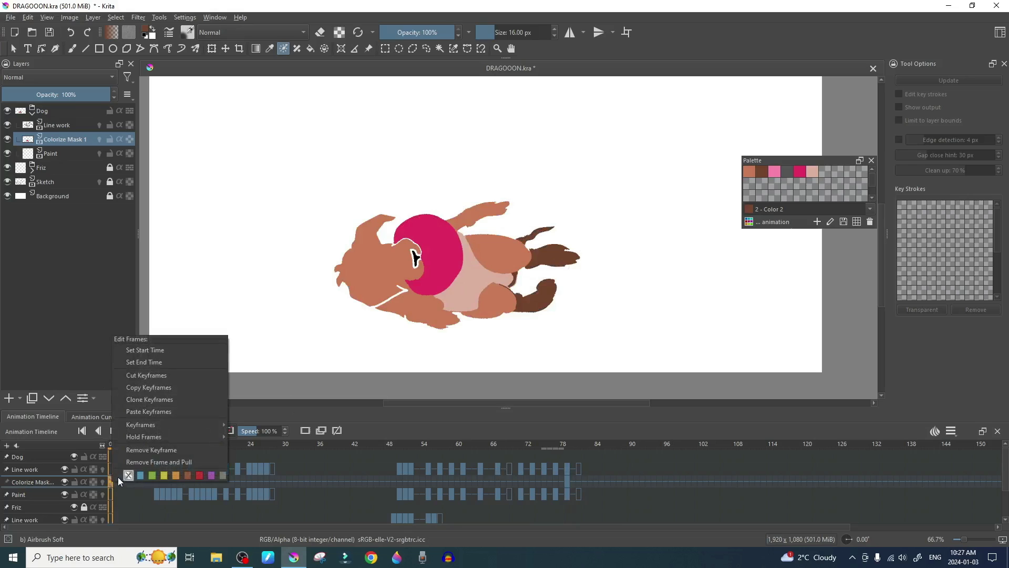
left_click(137, 450)
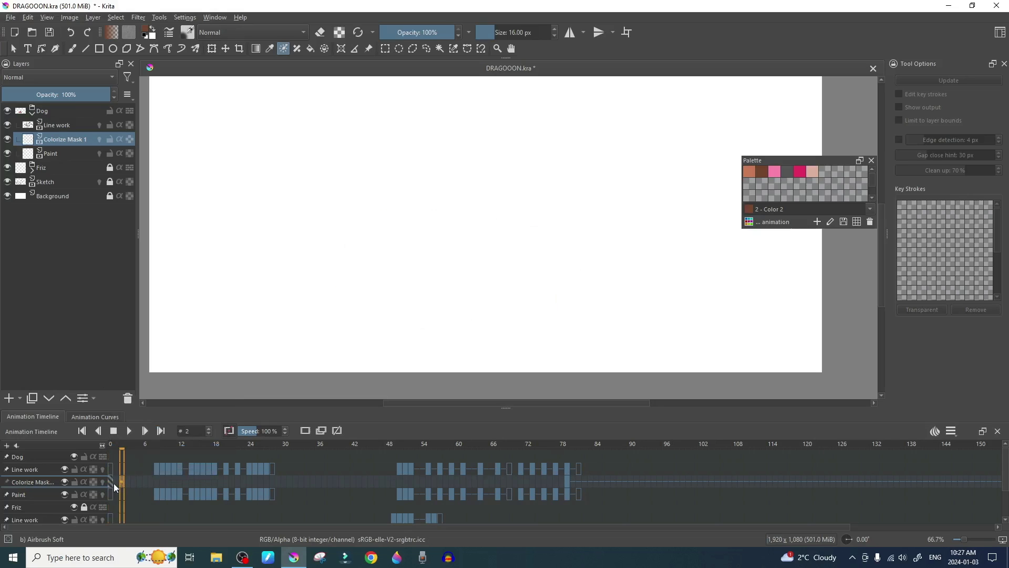
left_click(566, 485)
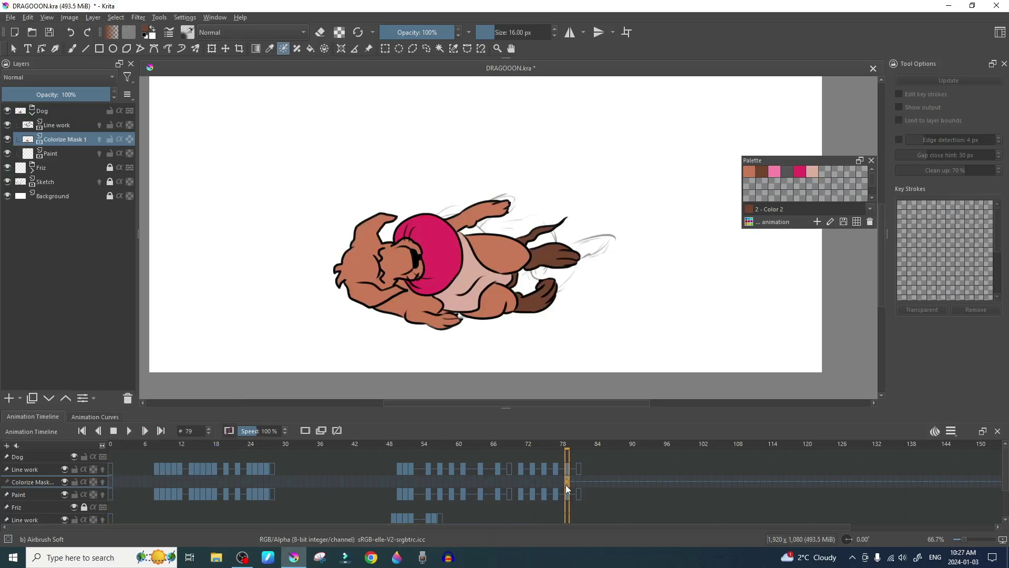
- Check frames 77, 78 and 81, then settle back on frame 79
left_click(579, 482)
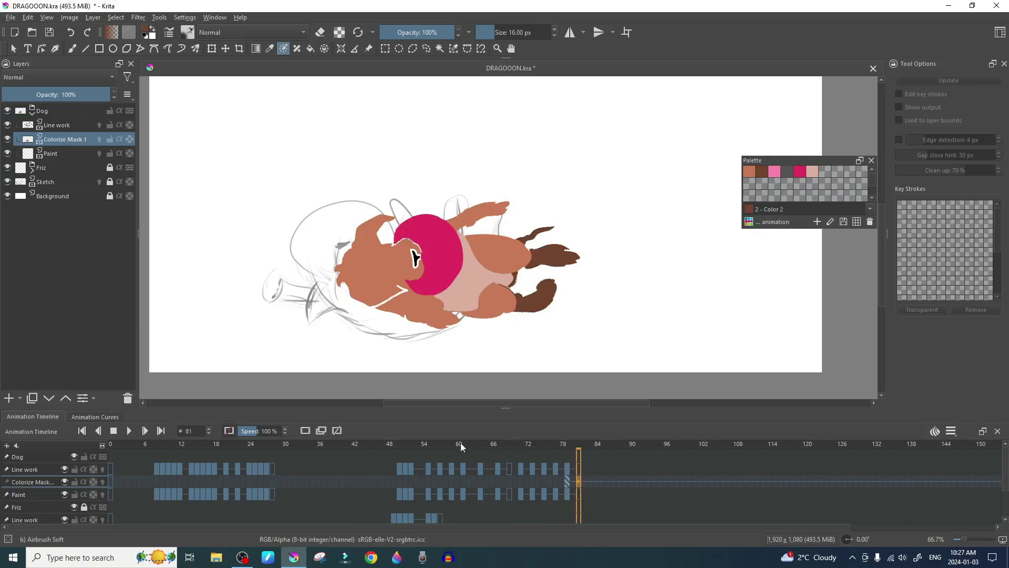
left_click(555, 481)
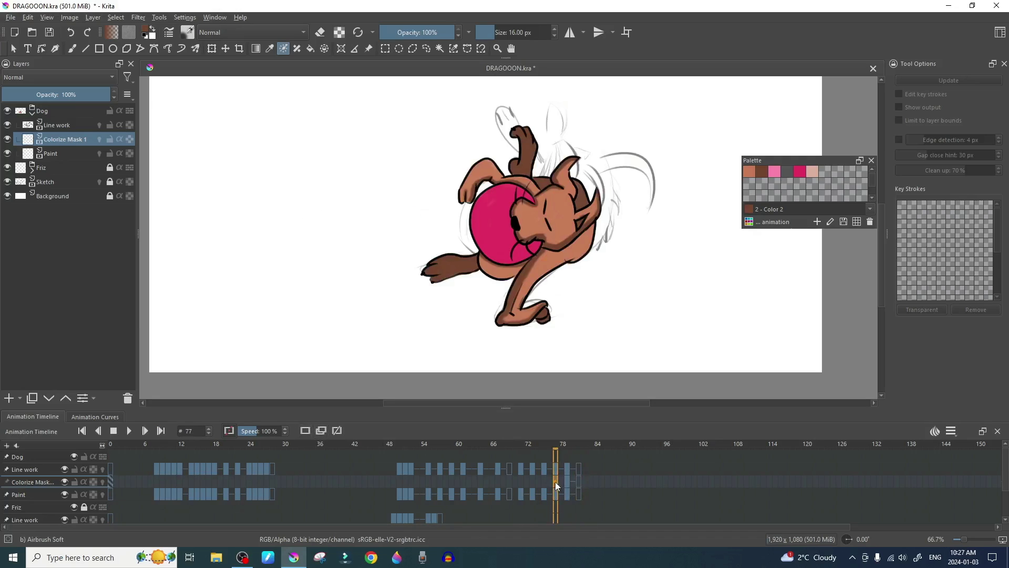
left_click(565, 482)
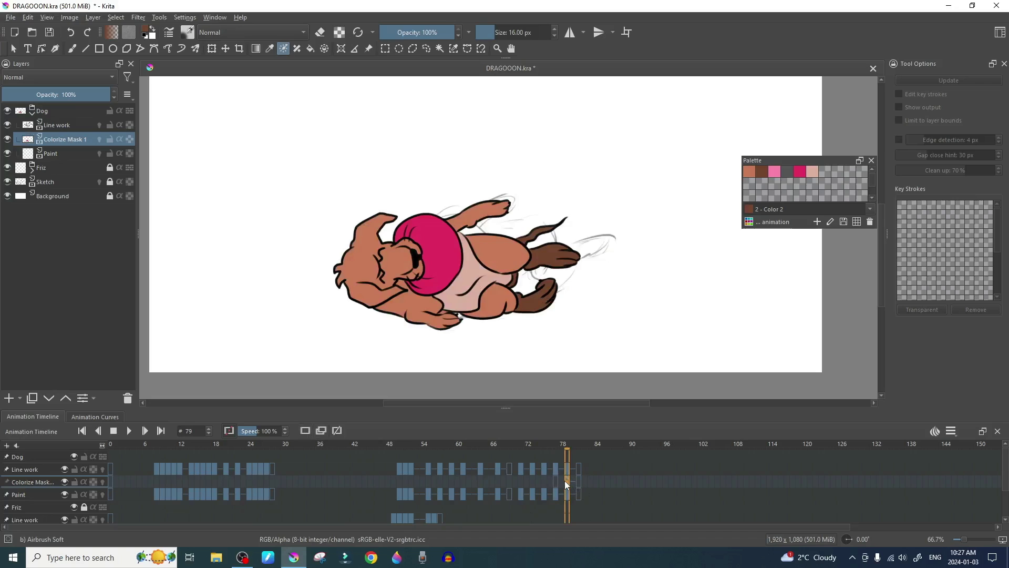
left_click(557, 481)
left_click(565, 481)
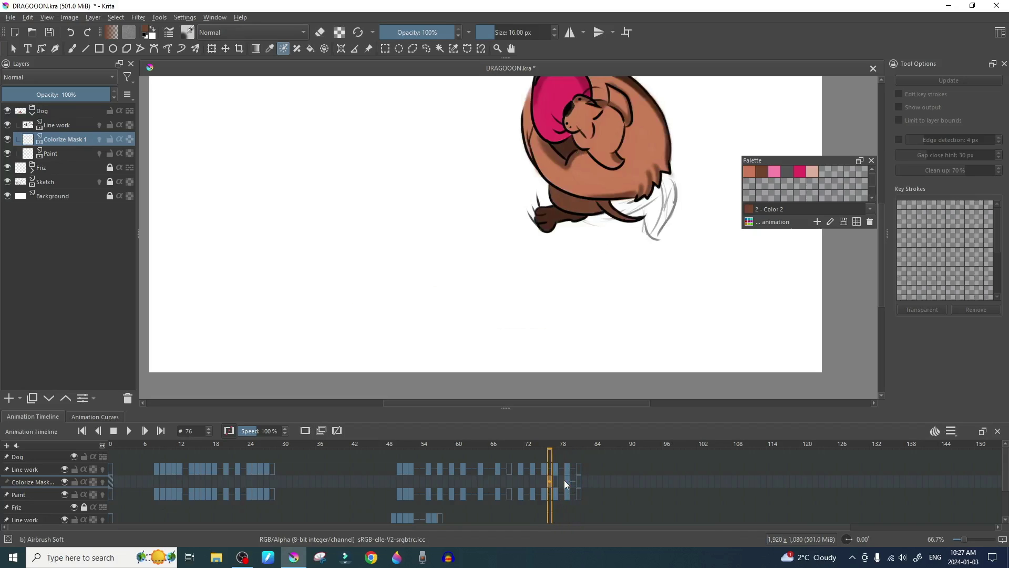
key("Right")
key("Right")
key("Right")
key("Left")
key("Left")
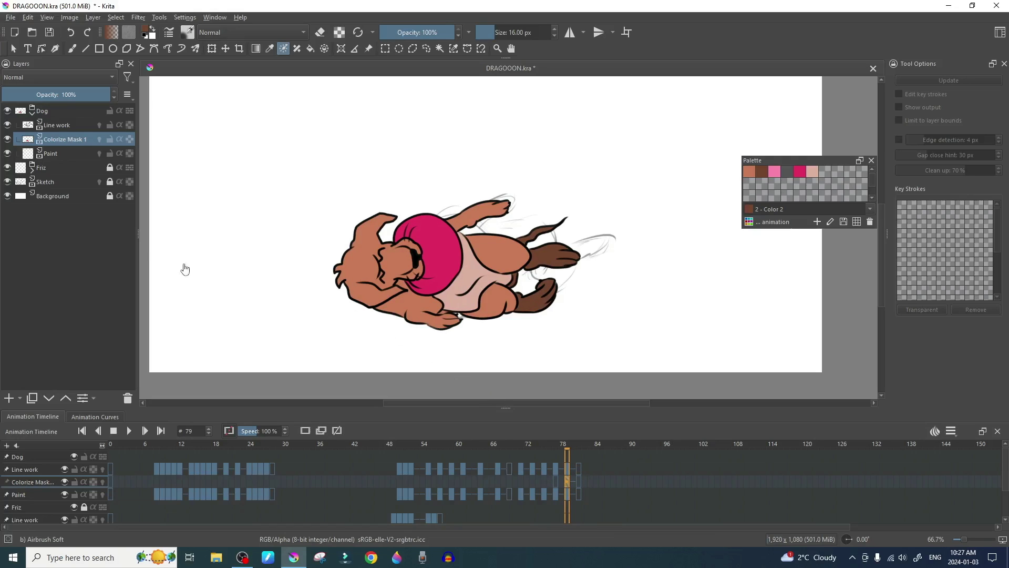
- Rename the Colorize Mask 1 layer to 'paint'
double_click(72, 139)
type("pa")
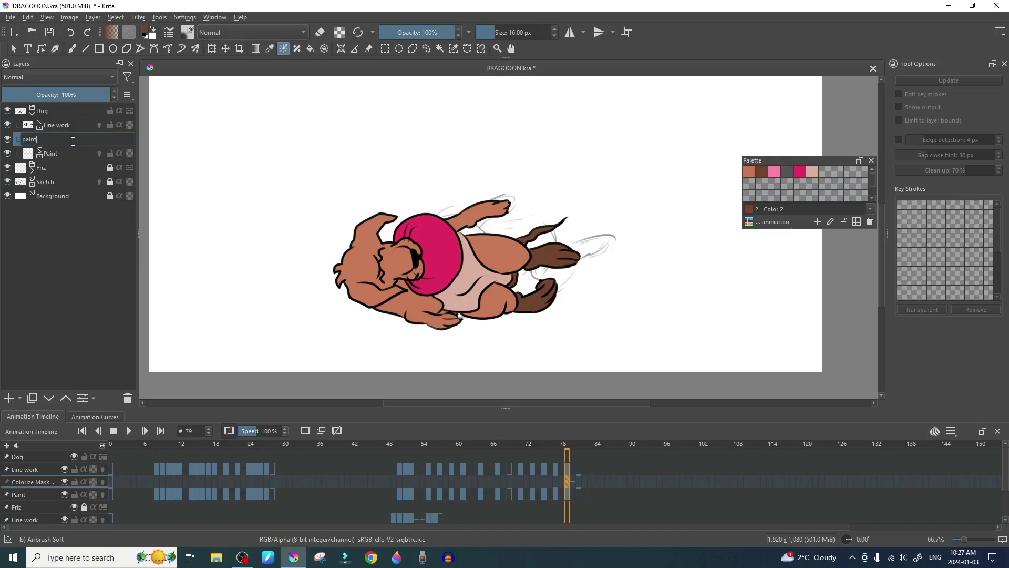
type("int")
key("Return")
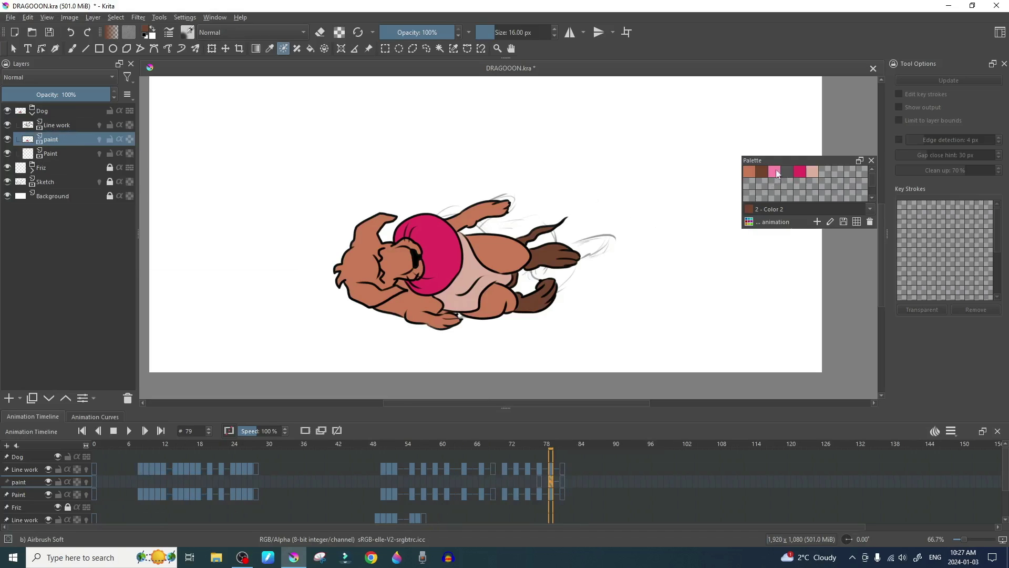
- Pick the dark brown palette colour and switch to the freehand brush
left_click(750, 172)
left_click(763, 172)
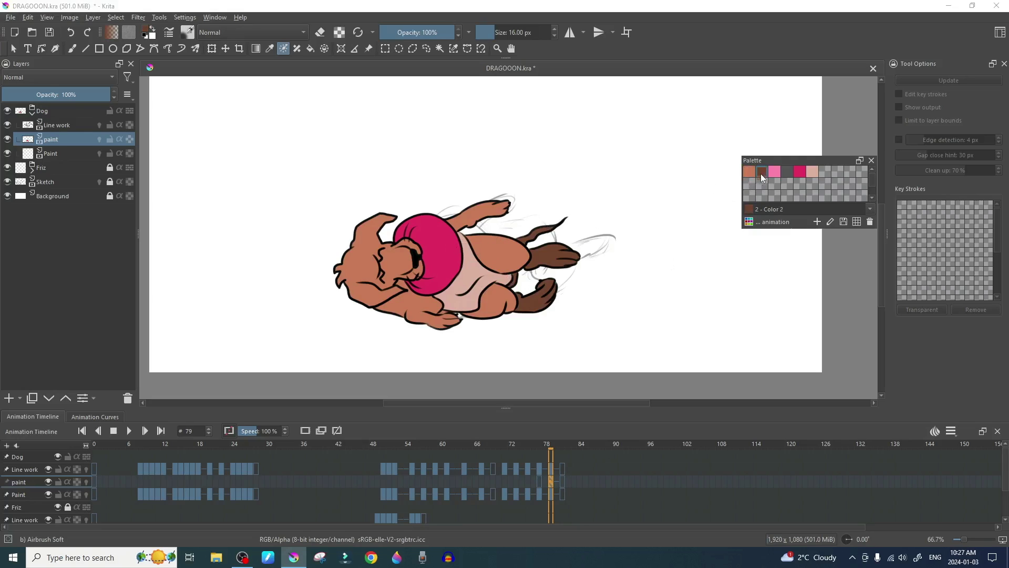
key("b")
right_click(441, 252)
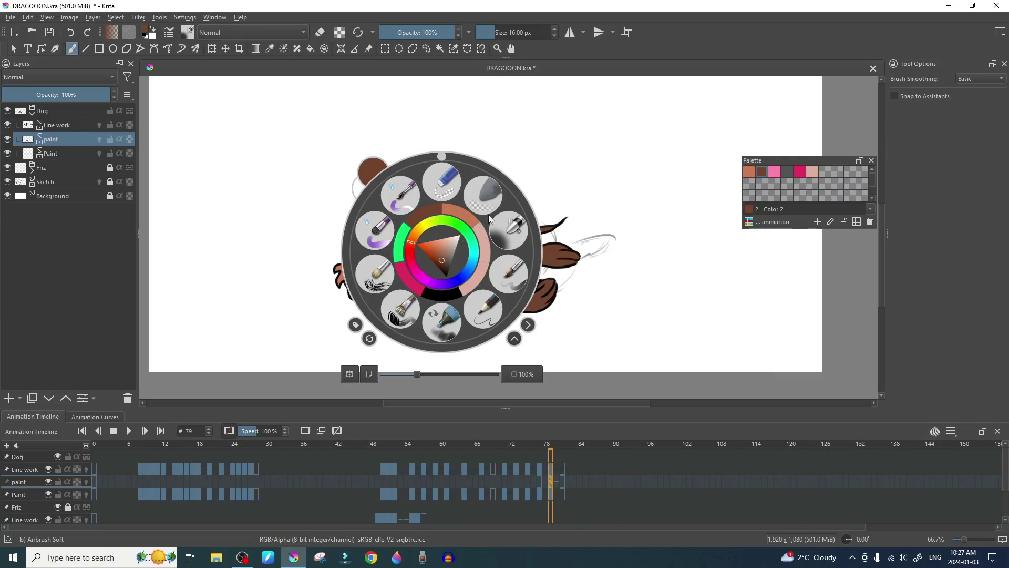
right_click(467, 233)
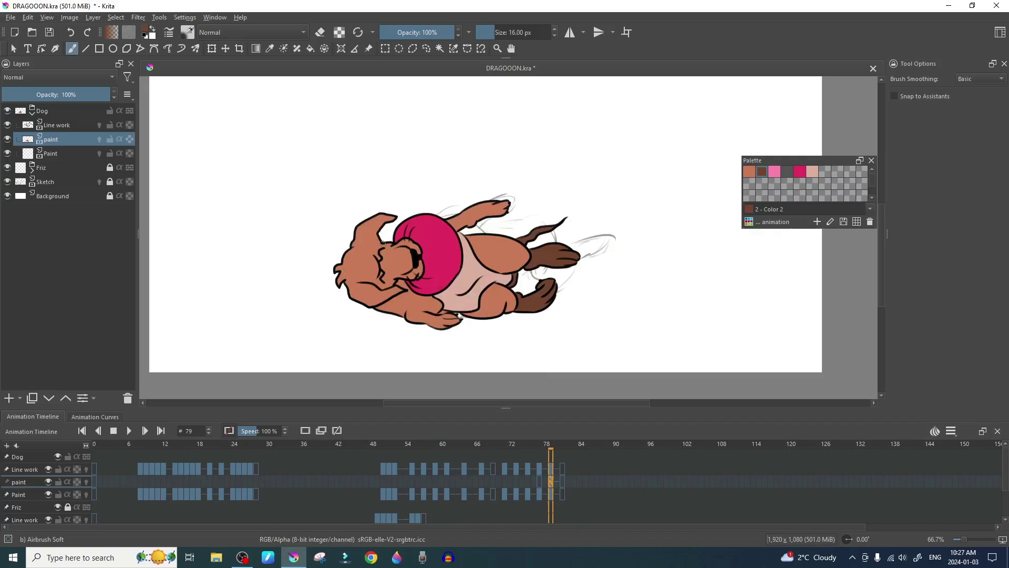
scroll(382, 241, "up", 1)
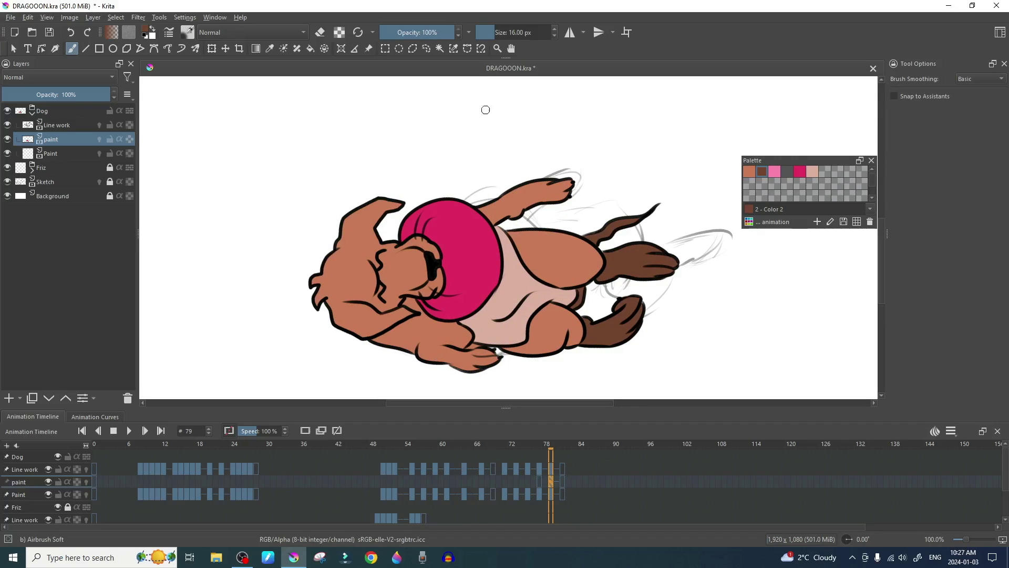
- Set Airbrush Soft to 25.35 px and paint dark brown shading on the ear, arm, hind thigh and belly
left_click_drag(452, 151, 484, 152)
left_click(497, 32)
mouse_move(364, 222)
left_mouse_down()
mouse_move(395, 205)
mouse_move(366, 232)
mouse_move(374, 243)
mouse_move(436, 250)
mouse_move(445, 292)
mouse_move(438, 255)
mouse_move(437, 291)
mouse_move(400, 295)
mouse_move(386, 322)
mouse_move(401, 297)
mouse_move(408, 314)
mouse_move(370, 335)
mouse_move(342, 326)
mouse_move(362, 335)
mouse_move(323, 301)
left_mouse_up()
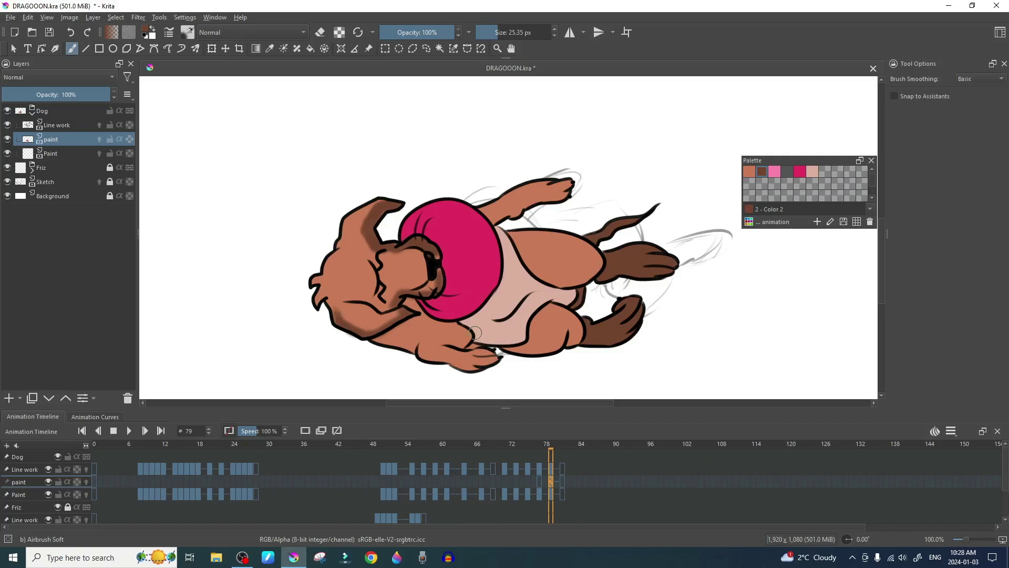
mouse_move(444, 321)
left_mouse_down()
mouse_move(466, 337)
mouse_move(450, 346)
mouse_move(467, 359)
mouse_move(449, 347)
mouse_move(492, 358)
mouse_move(466, 361)
left_mouse_up()
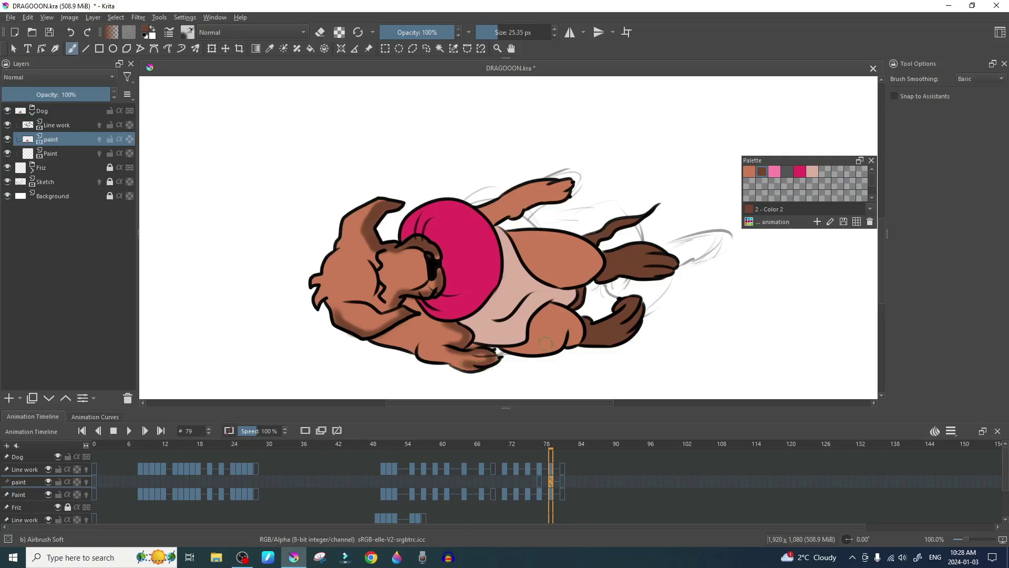
left_click_drag(555, 346, 576, 326)
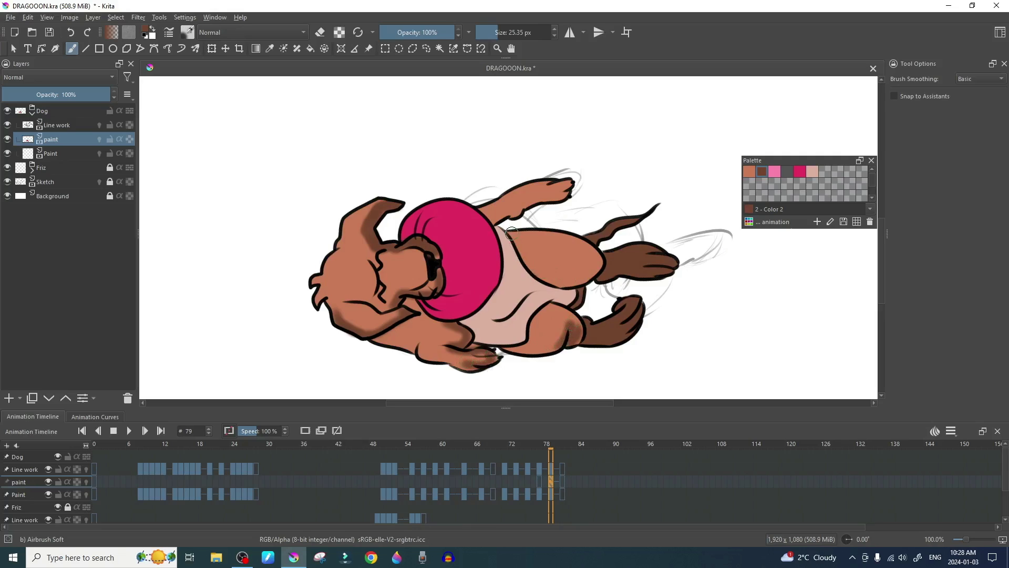
mouse_move(511, 231)
left_mouse_down()
mouse_move(526, 265)
mouse_move(574, 285)
mouse_move(591, 277)
mouse_move(599, 245)
left_mouse_up()
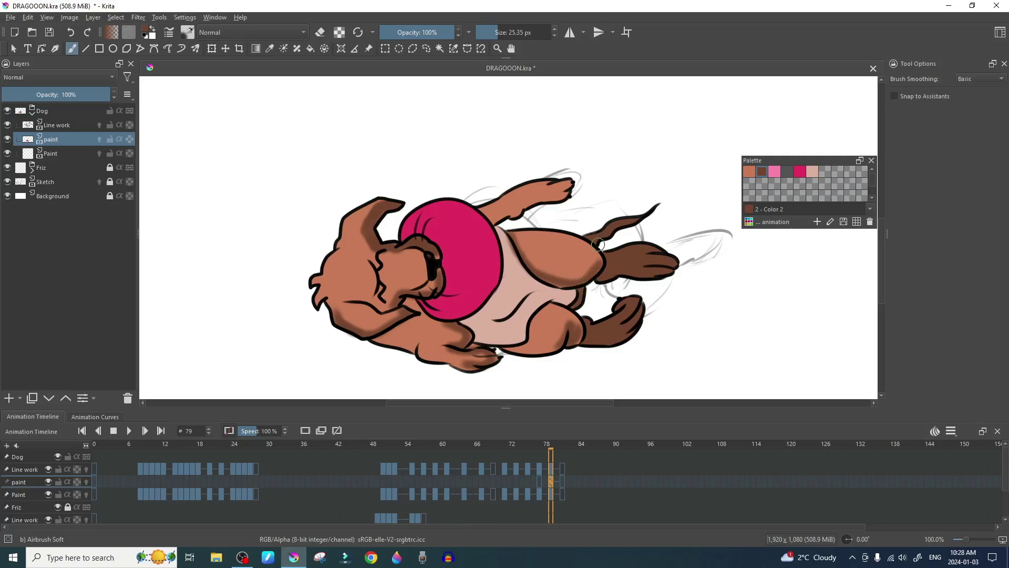
scroll(599, 244, "down", 5)
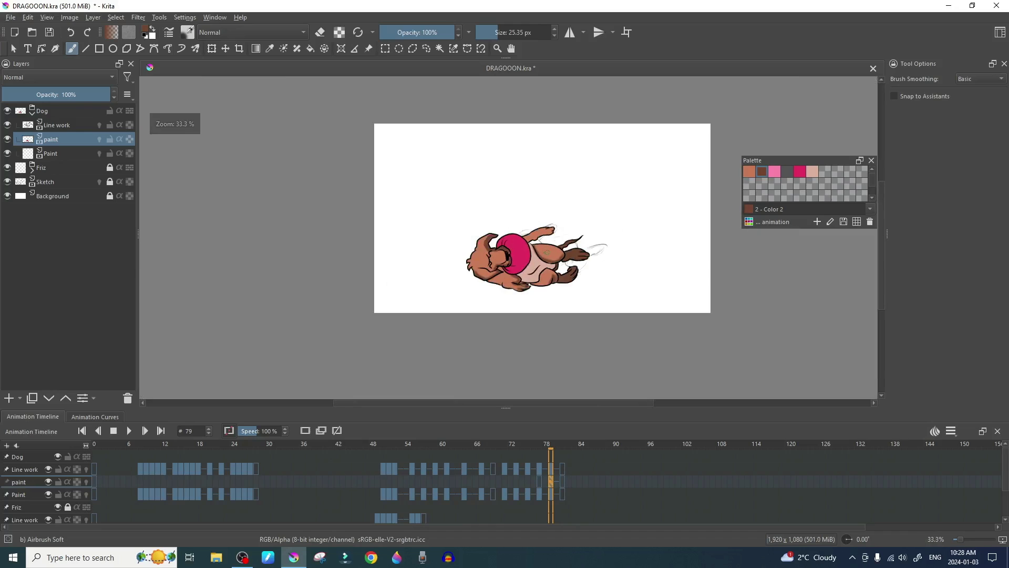
- Rewind the timeline to frame 0 and play it, then replay the animation starting from frame 11
left_click(114, 431)
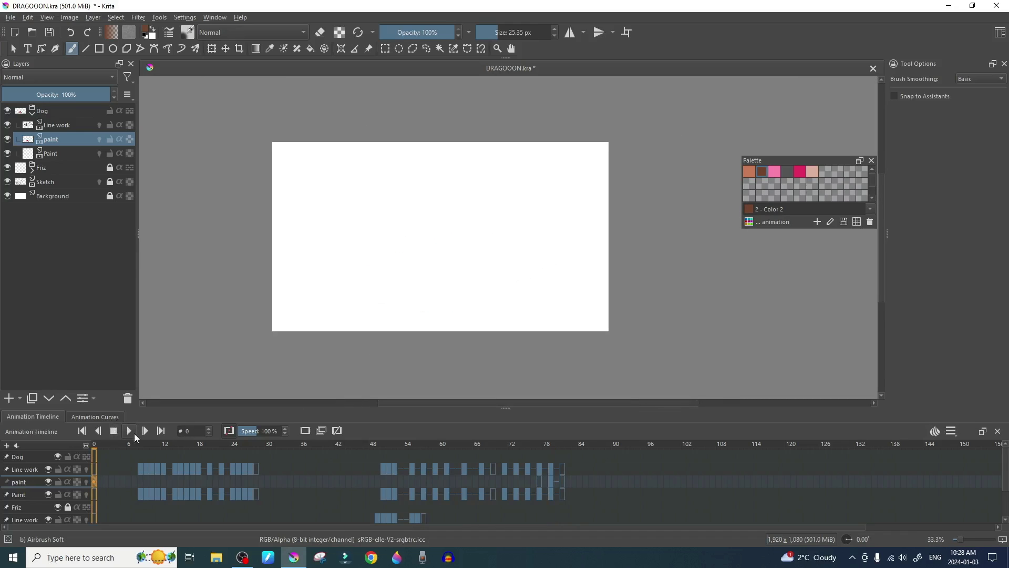
left_click(129, 432)
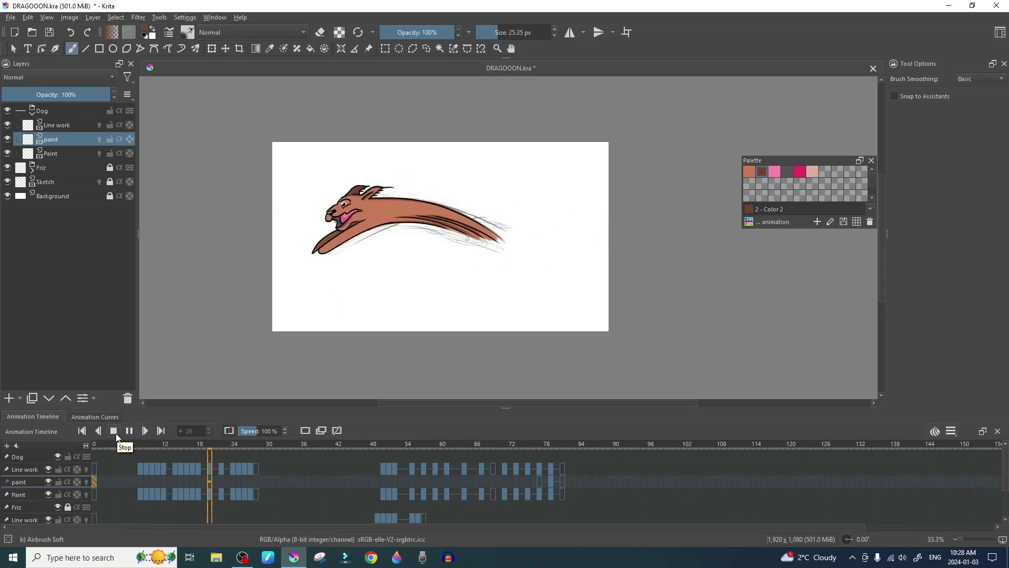
left_click(114, 432)
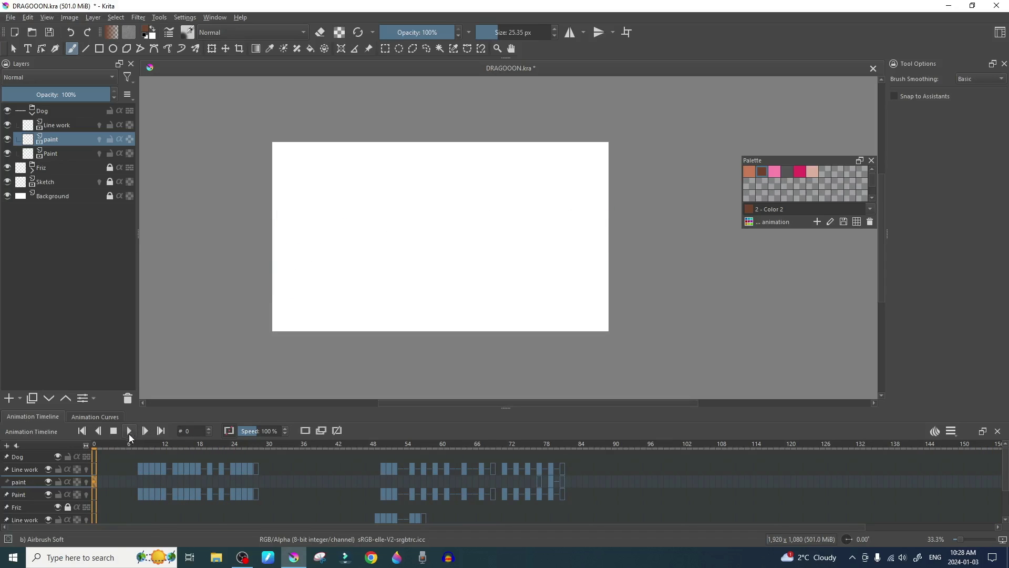
left_click(156, 447)
key("space")
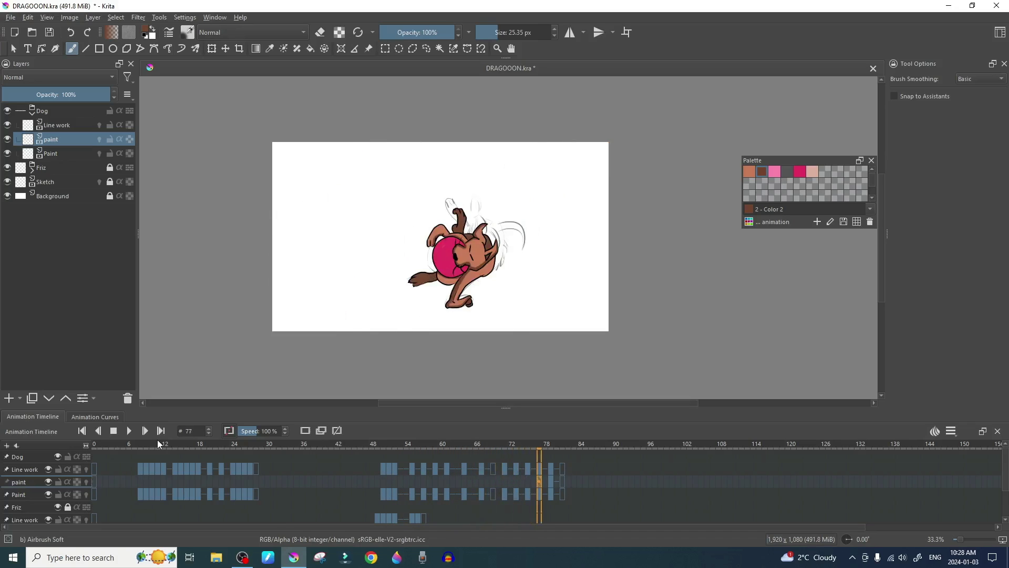
- Zoom between 50% and 66.7% and pan the canvas to inspect the shaded dog on frame 79
scroll(421, 208, "up", 1)
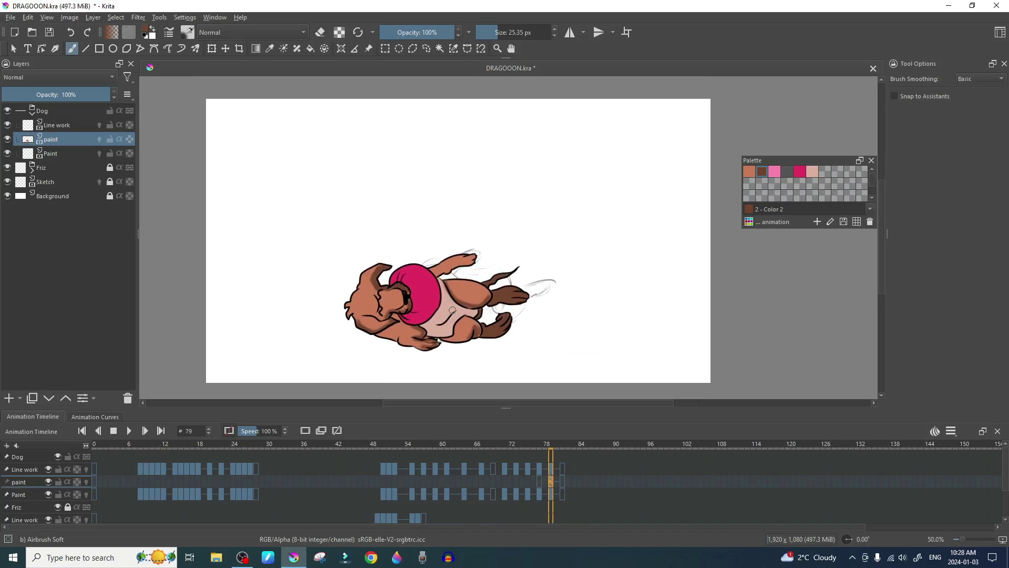
scroll(450, 308, "up", 1)
scroll(450, 308, "down", 1)
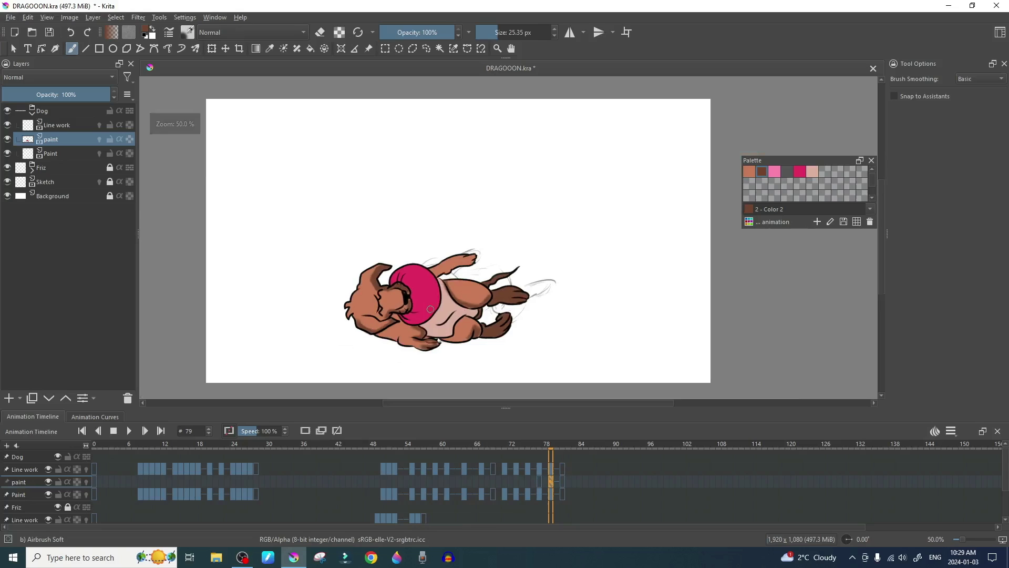
left_click_drag(430, 310, 445, 305)
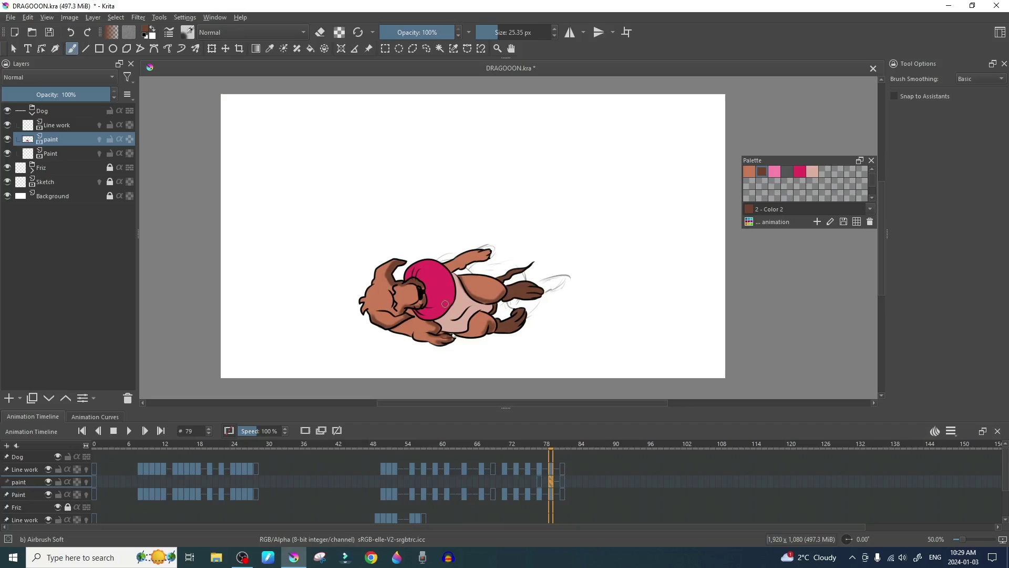
scroll(446, 305, "up", 1)
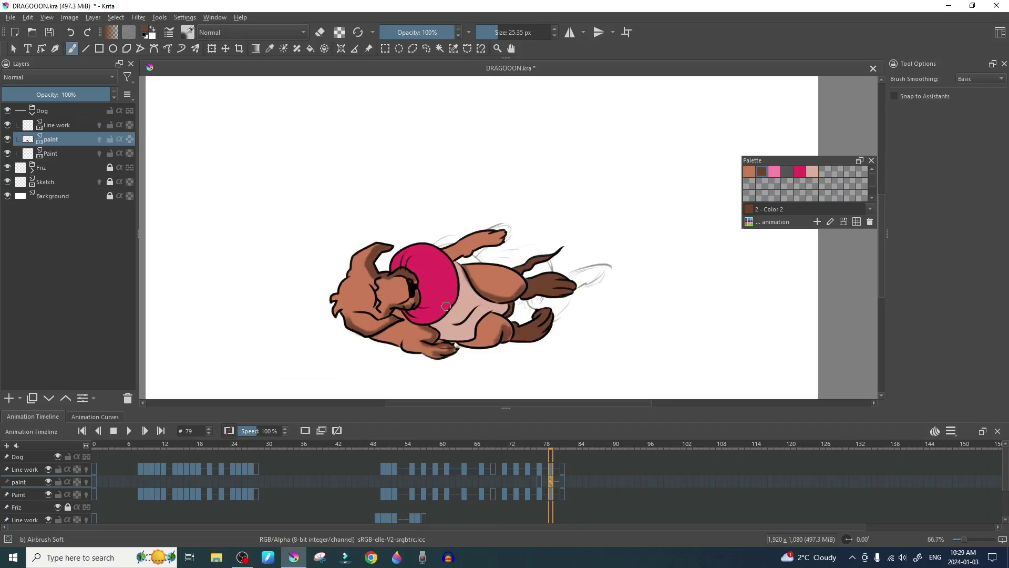
scroll(466, 302, "down", 1)
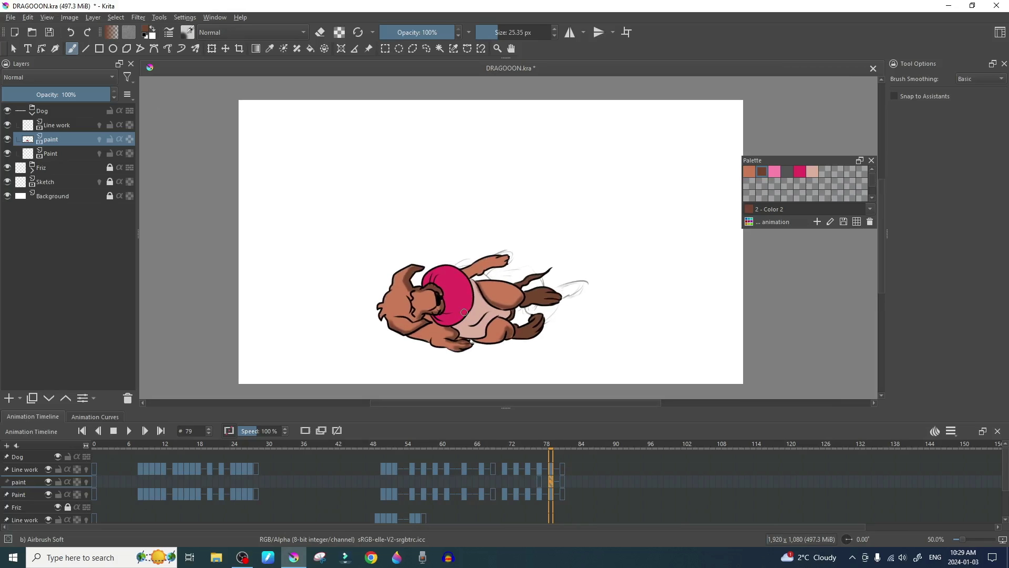
left_click_drag(464, 313, 459, 314)
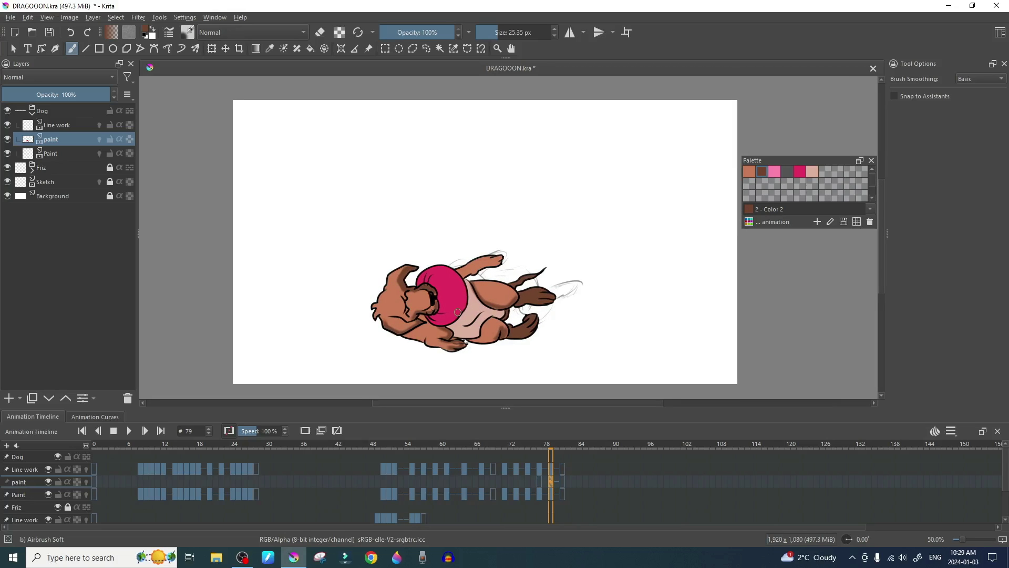